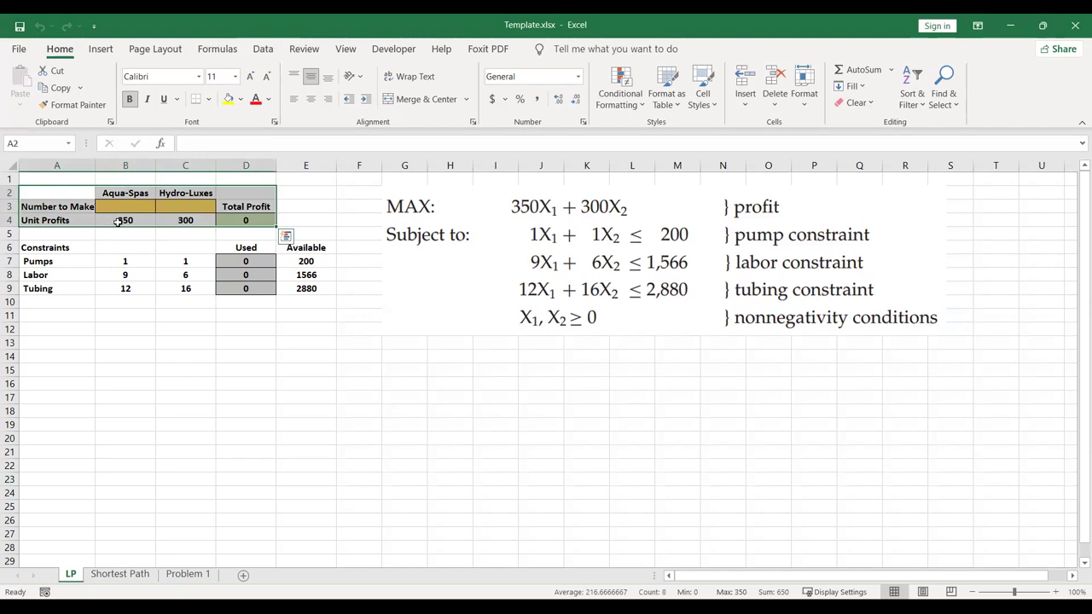
Step: Examine the unit profit cells B4:C4 and the Number to Make decision cells B3:C3 against the written objective function
left_click(169, 237)
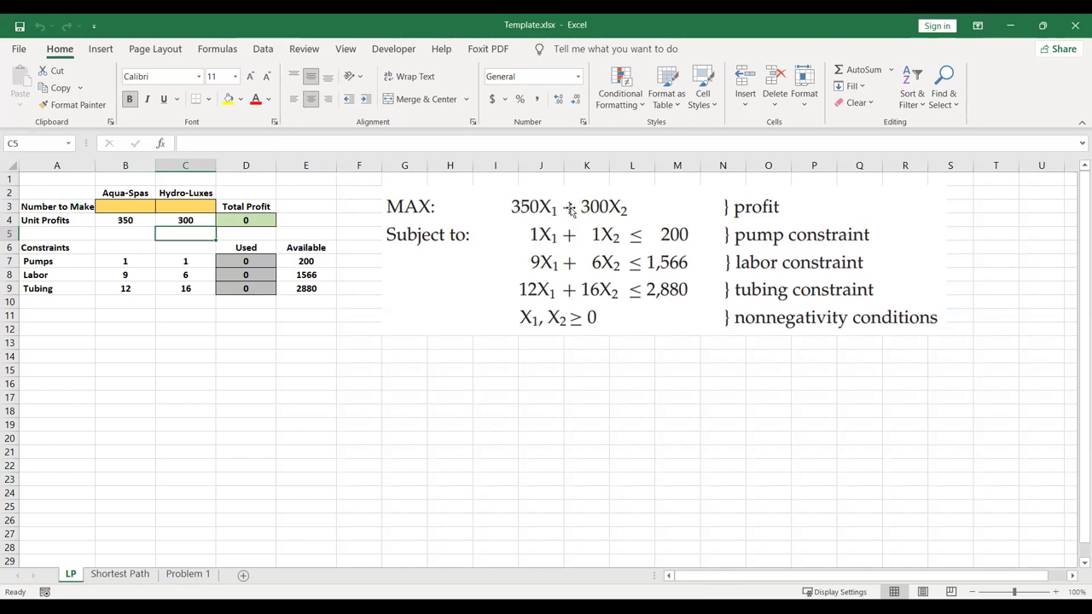
left_click(109, 222)
left_click(190, 220)
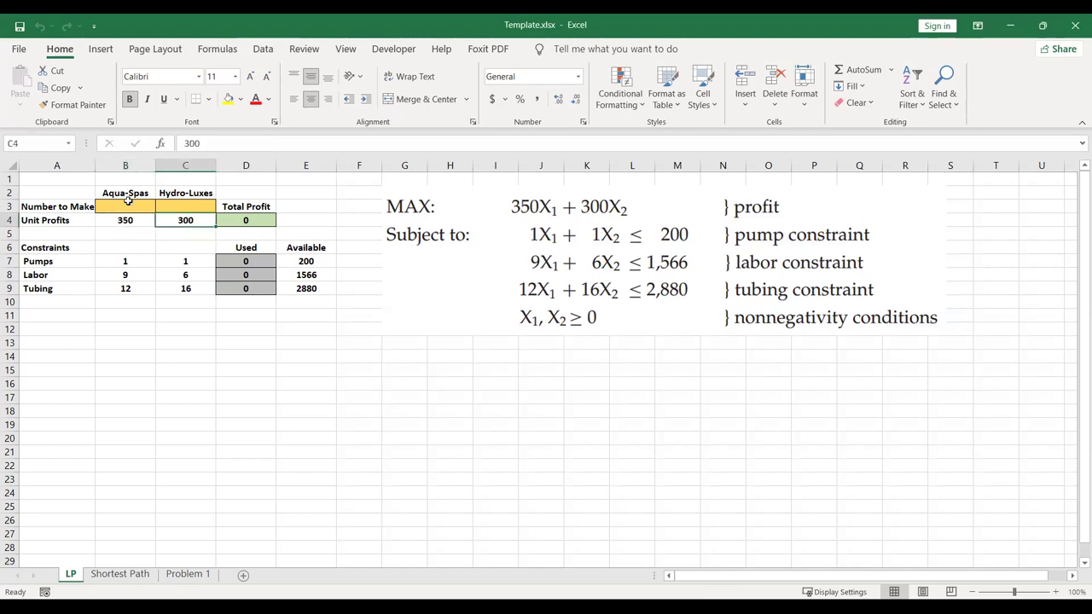
left_click(126, 206)
left_click(181, 206)
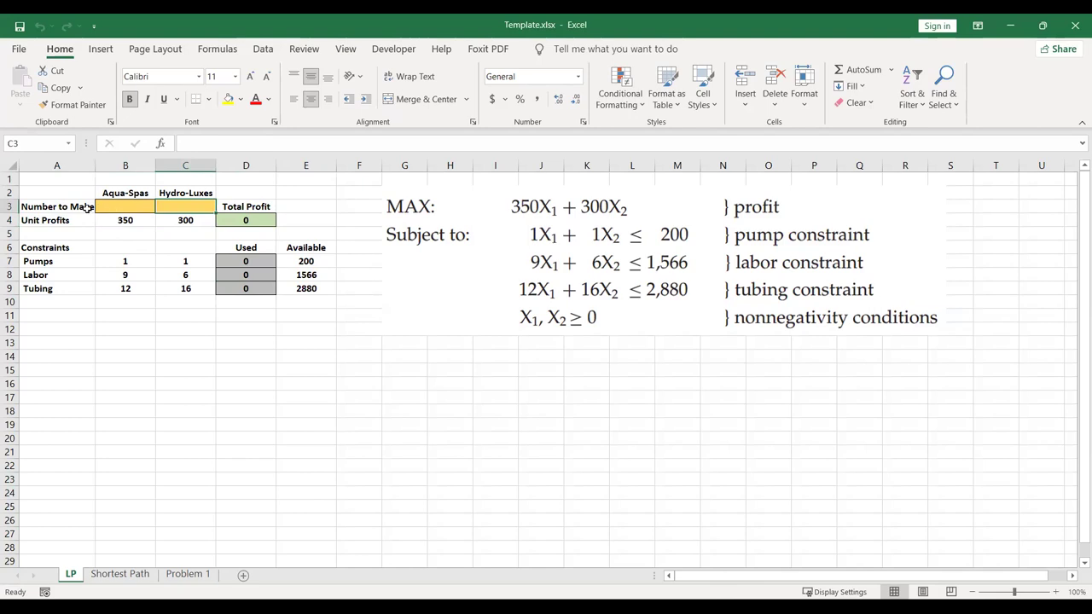
left_click_drag(114, 208, 182, 206)
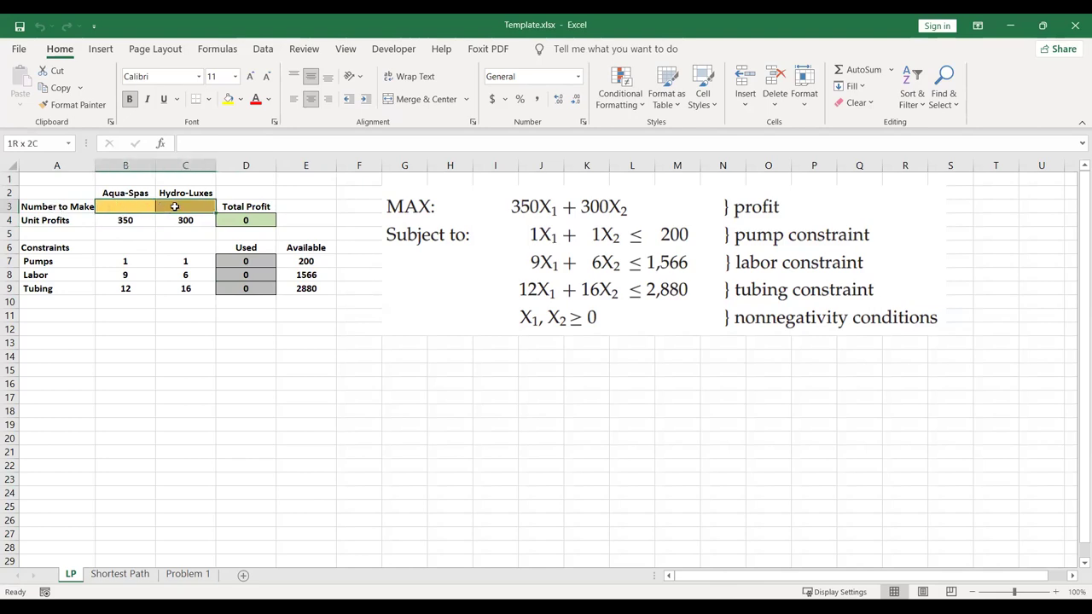
left_click(132, 205)
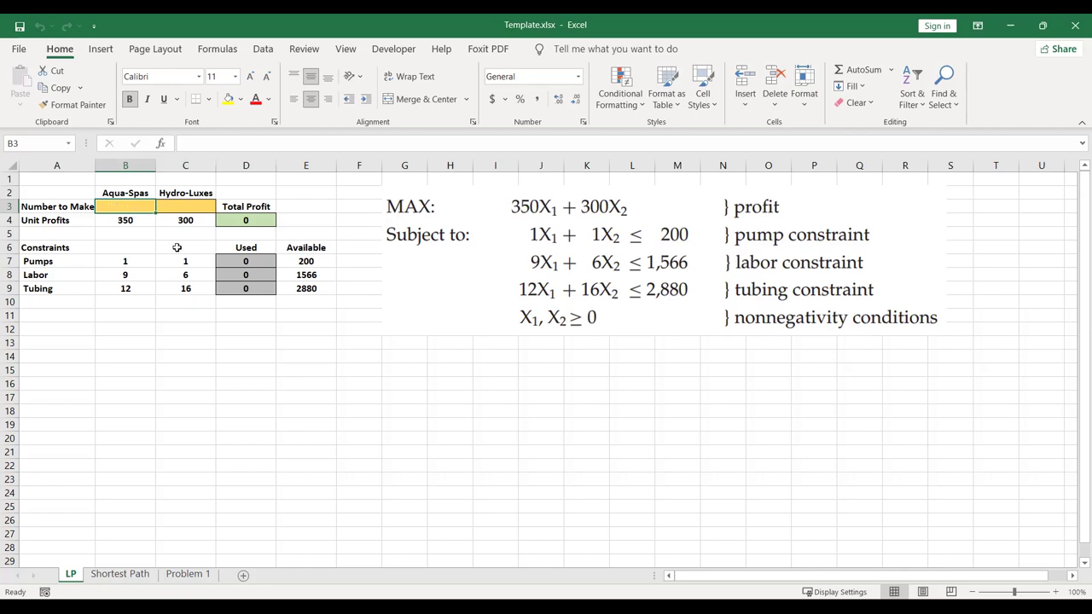
Step: Shrink the linear programming formulation picture beside the model table
scroll(177, 247, "up", 1, "ctrl")
scroll(177, 246, "up", 3, "ctrl")
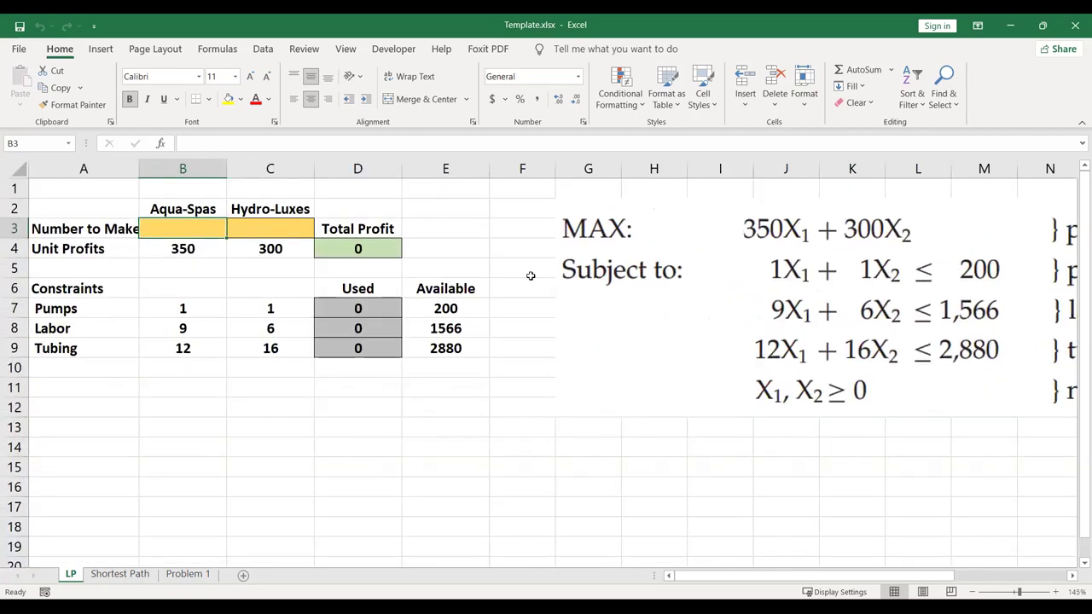
left_click(610, 441)
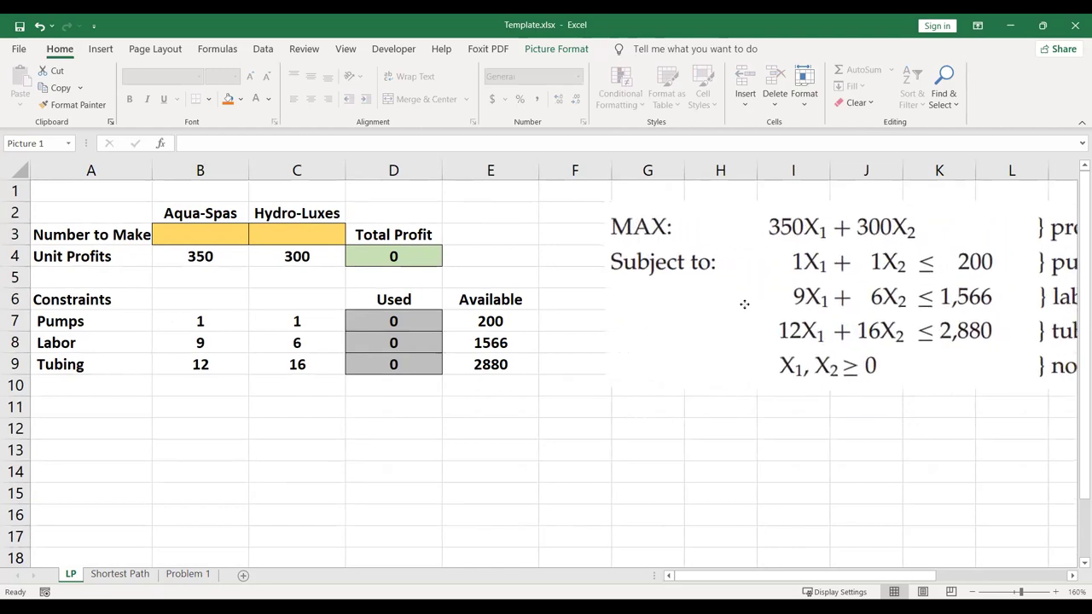
left_click(221, 238)
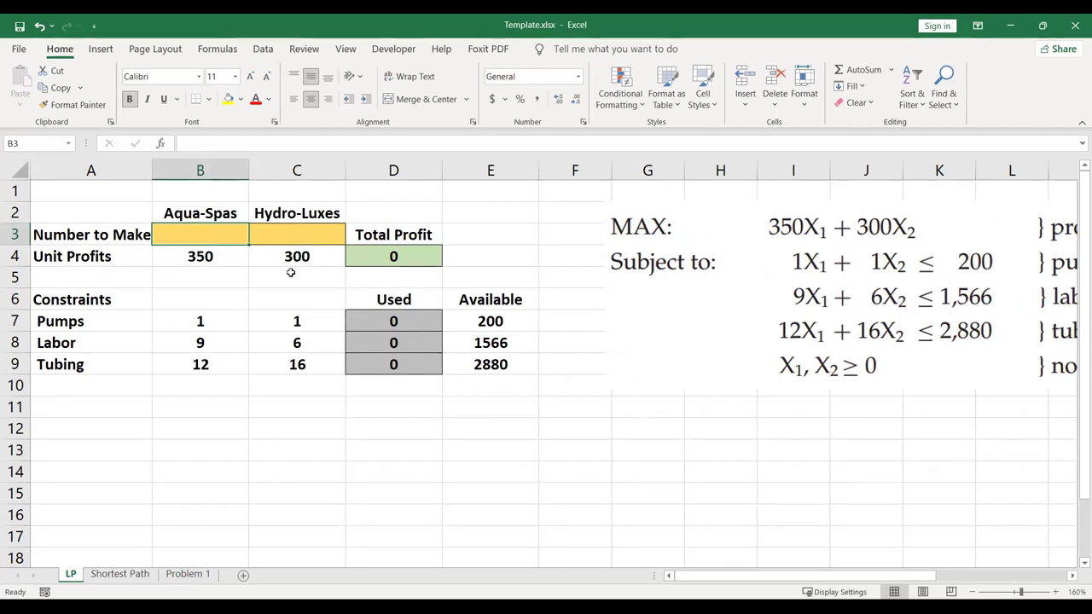
Step: Examine the Total Profit formula in D4 and the unit profit and decision cells it references
left_click(217, 255)
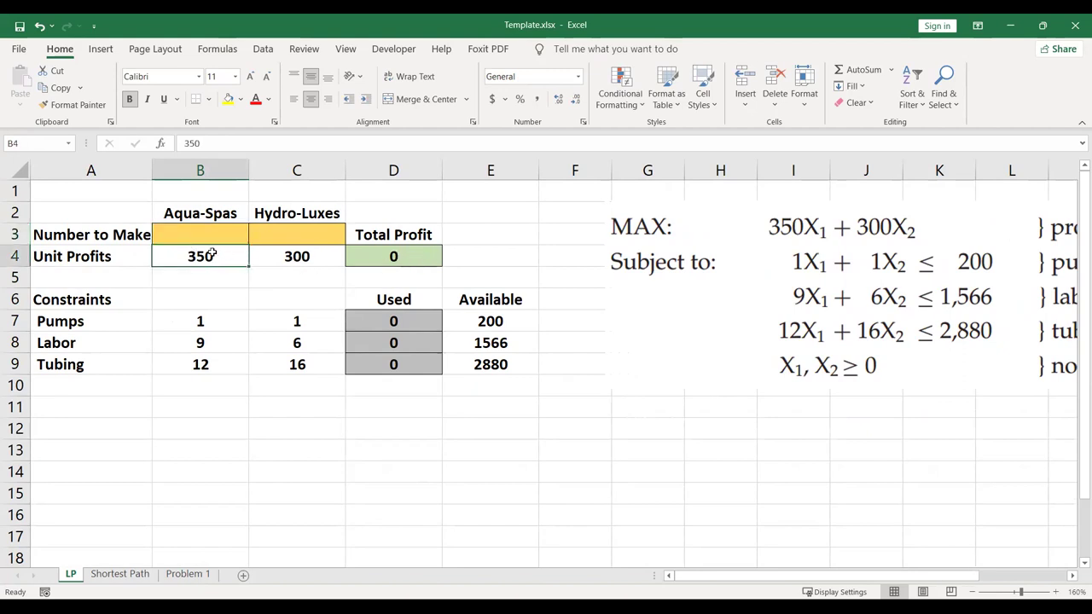
left_click(316, 260)
left_click(408, 257)
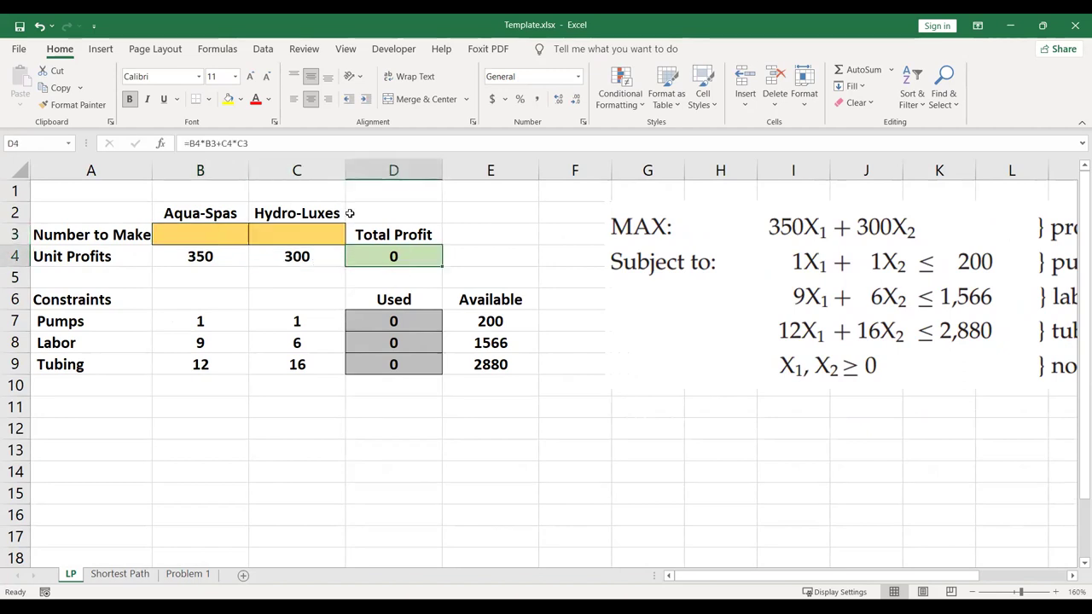
left_click(297, 143)
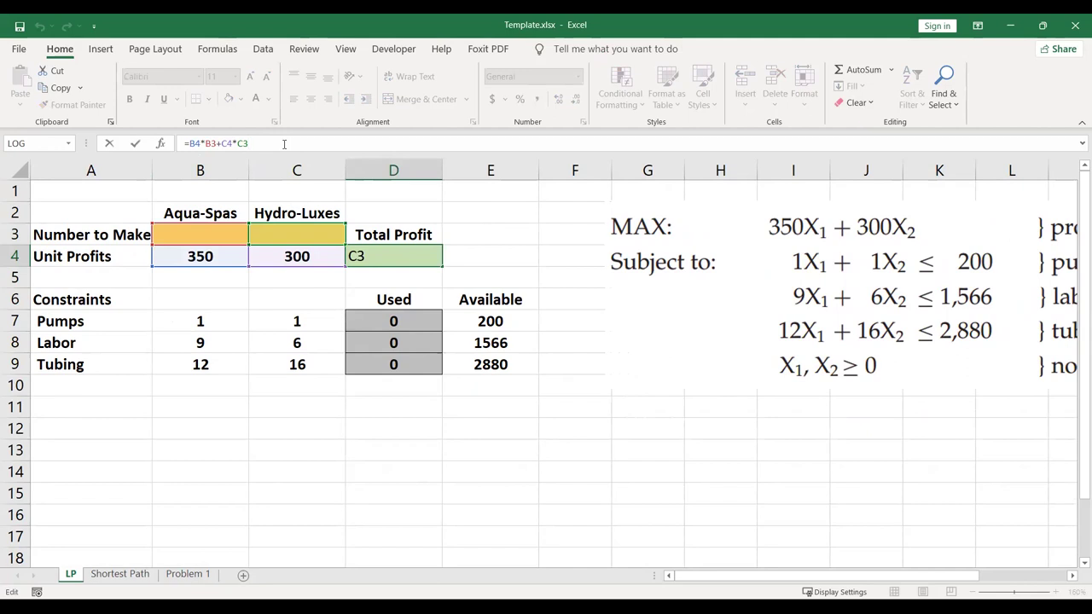
key("Return")
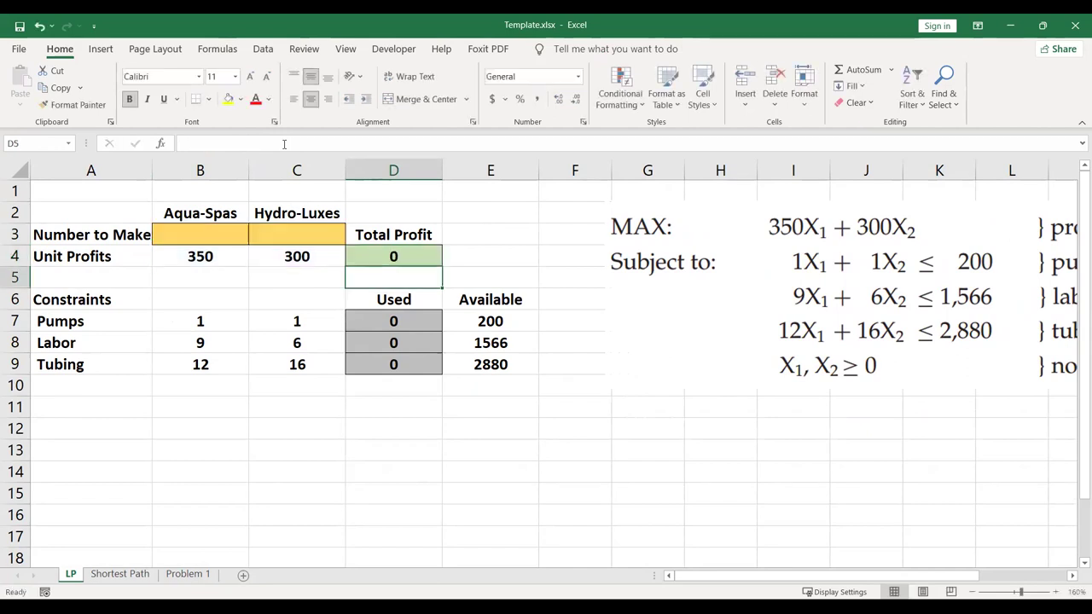
left_click(383, 258)
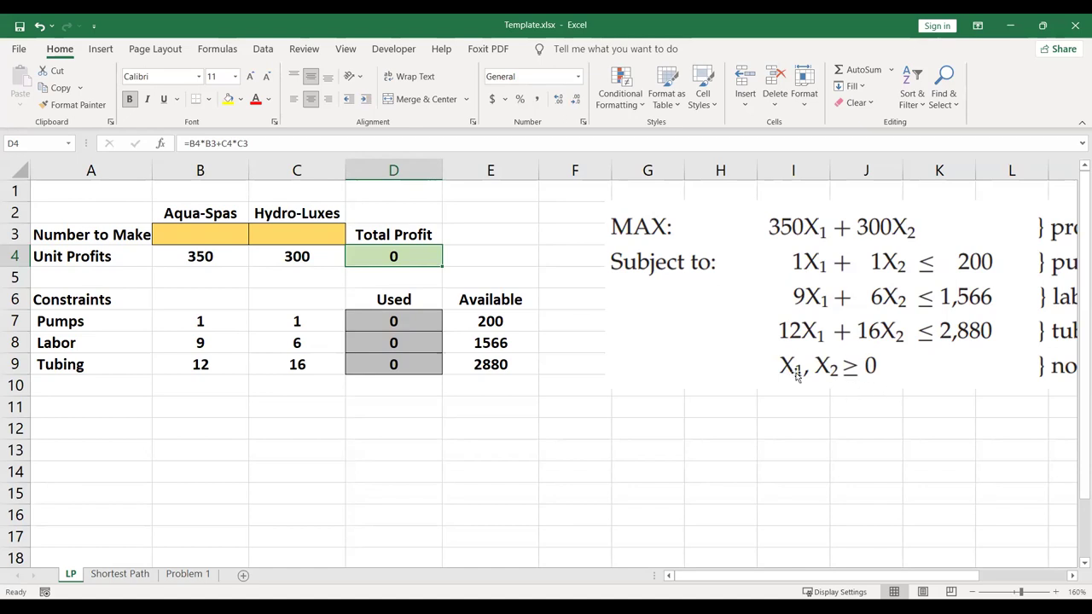
Step: Examine the Pumps constraint coefficients and the absolute references in the Used formula in D7
left_click(183, 321)
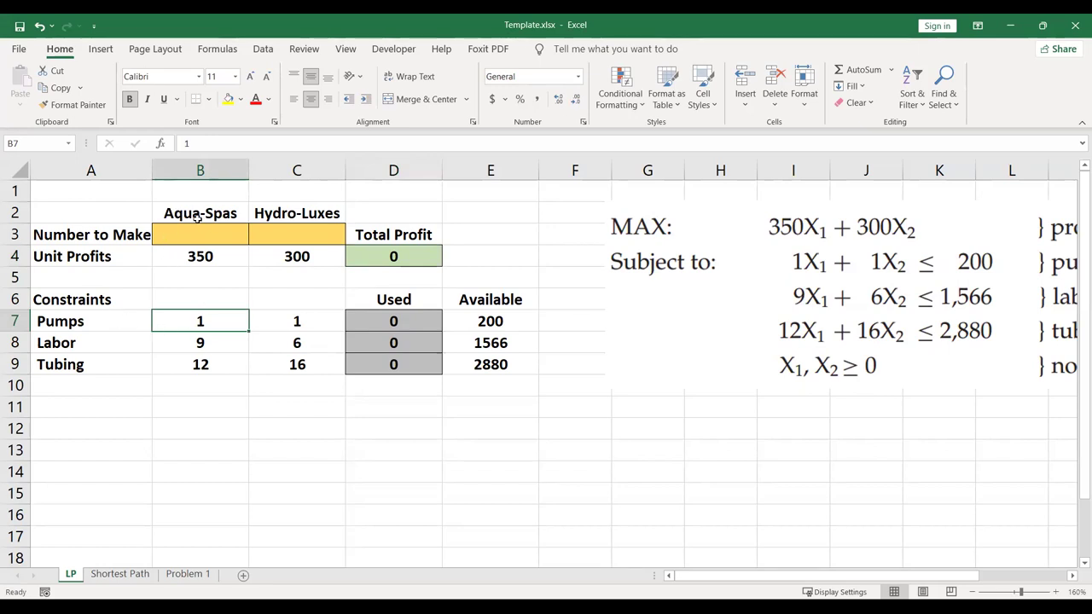
left_click(217, 343)
left_click(211, 316)
left_click(290, 322)
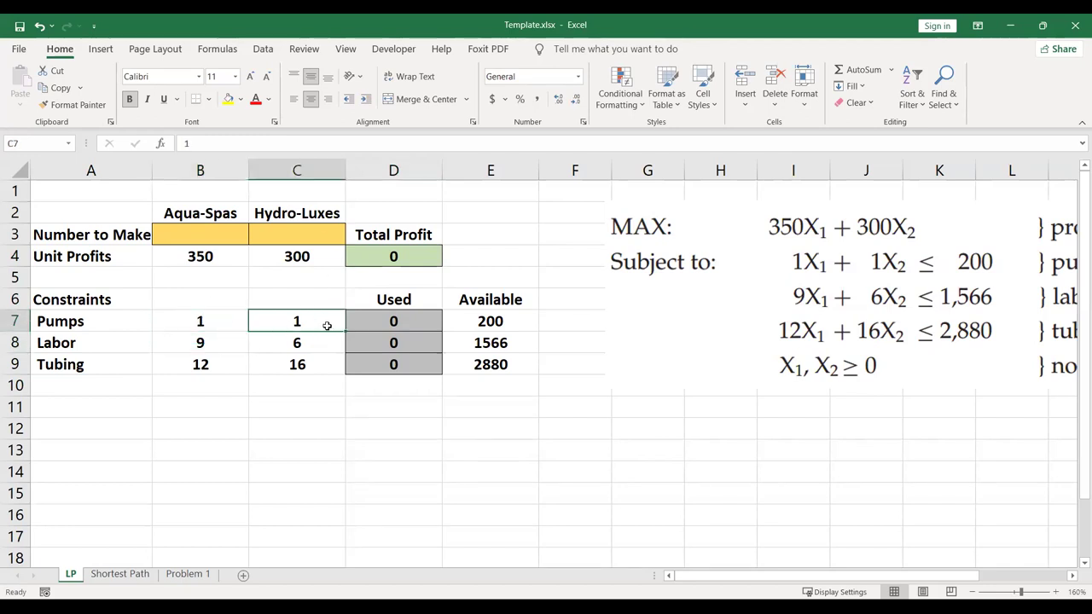
left_click(395, 321)
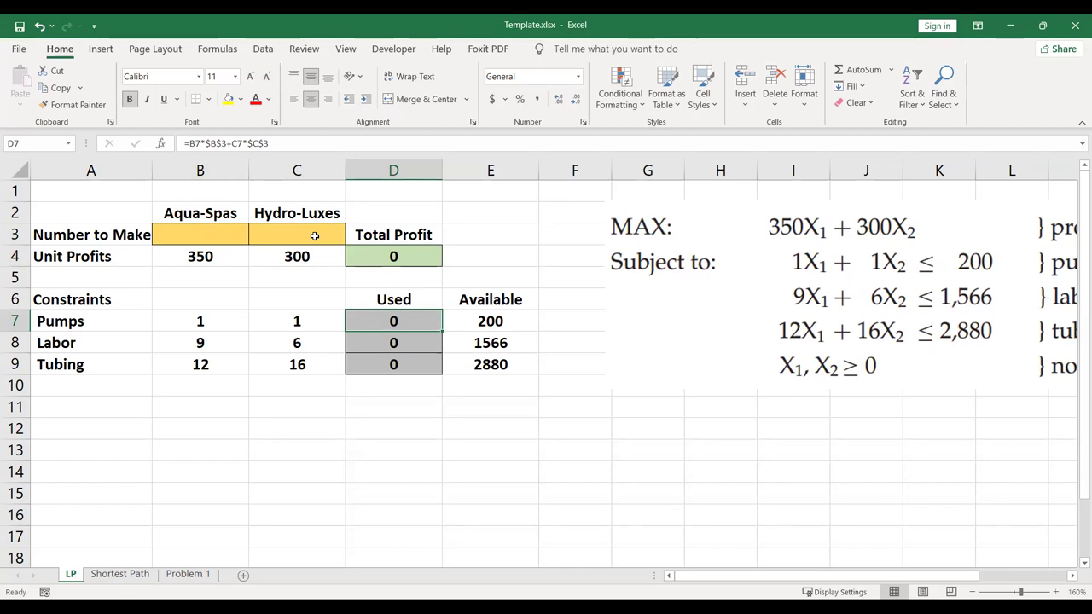
left_click(290, 143)
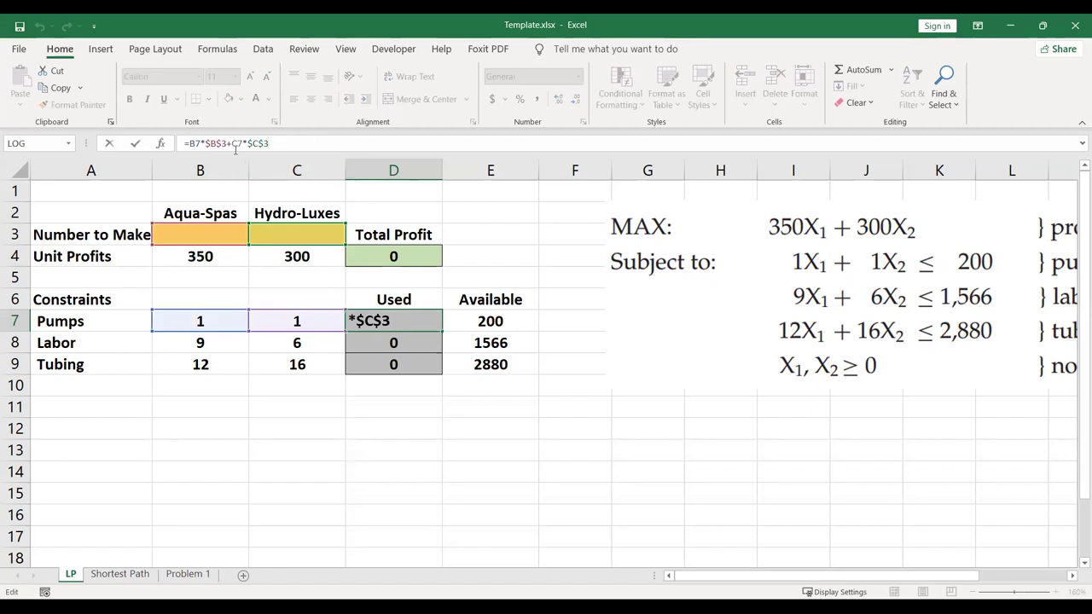
left_click(207, 144)
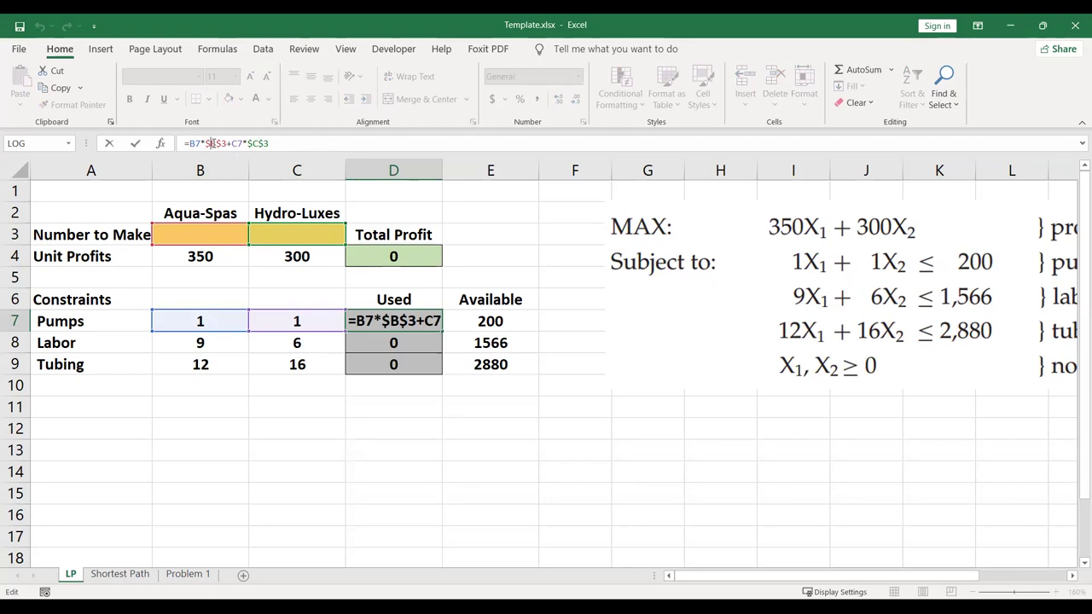
left_click(288, 142)
key("Return")
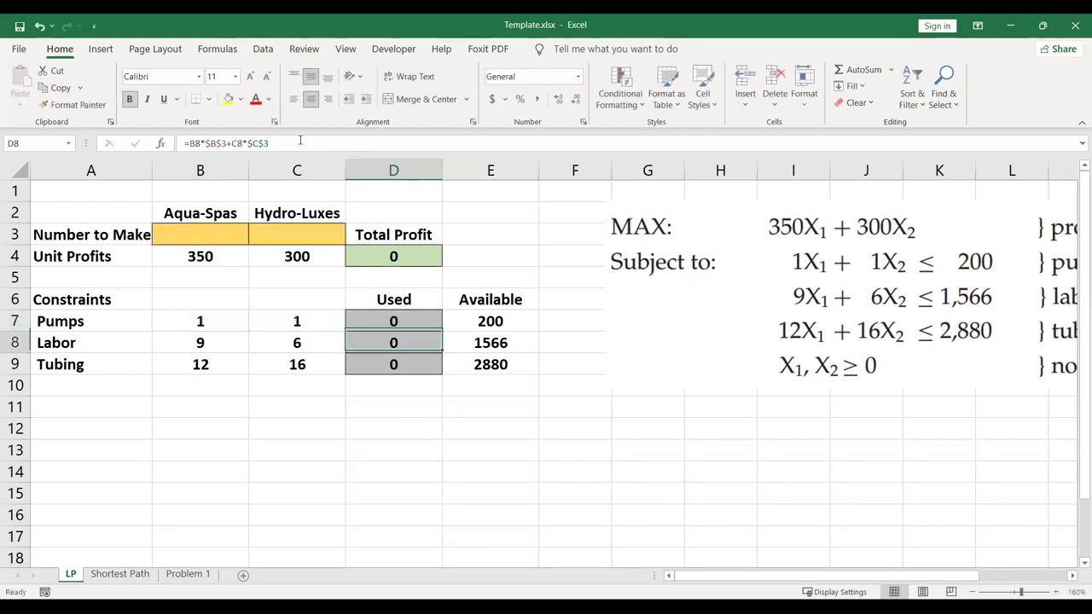
Step: Fill the Pumps Used formula from D7 down through the Labor and Tubing rows to D9
left_click(413, 325)
left_click_drag(443, 332, 430, 372)
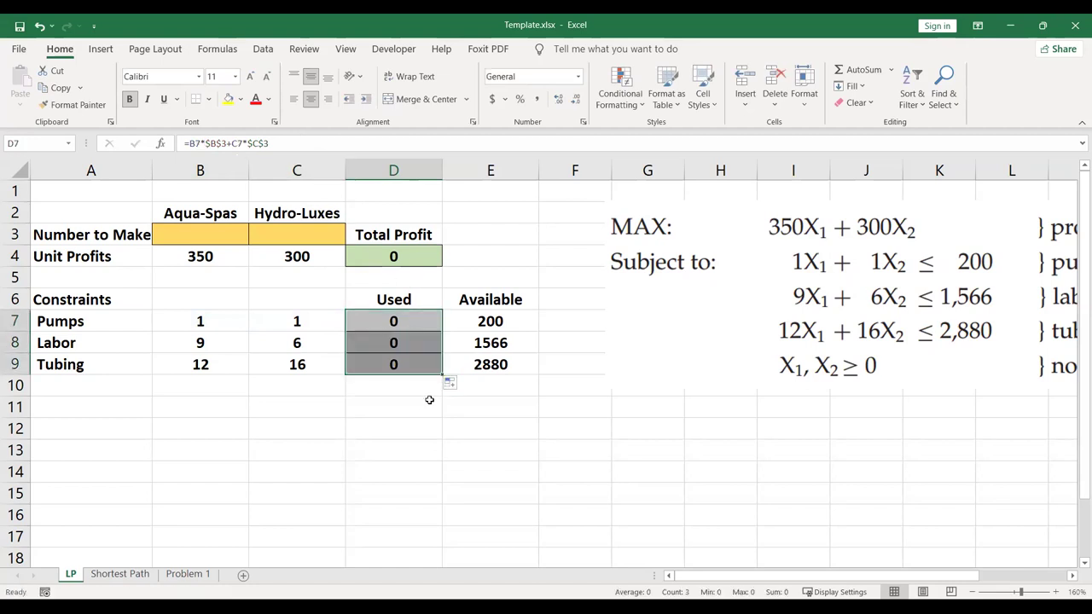
left_click(372, 411)
Step: Compare the Used formulas in D7:D9 to check which references change from row to row and which stay fixed
left_click(411, 321)
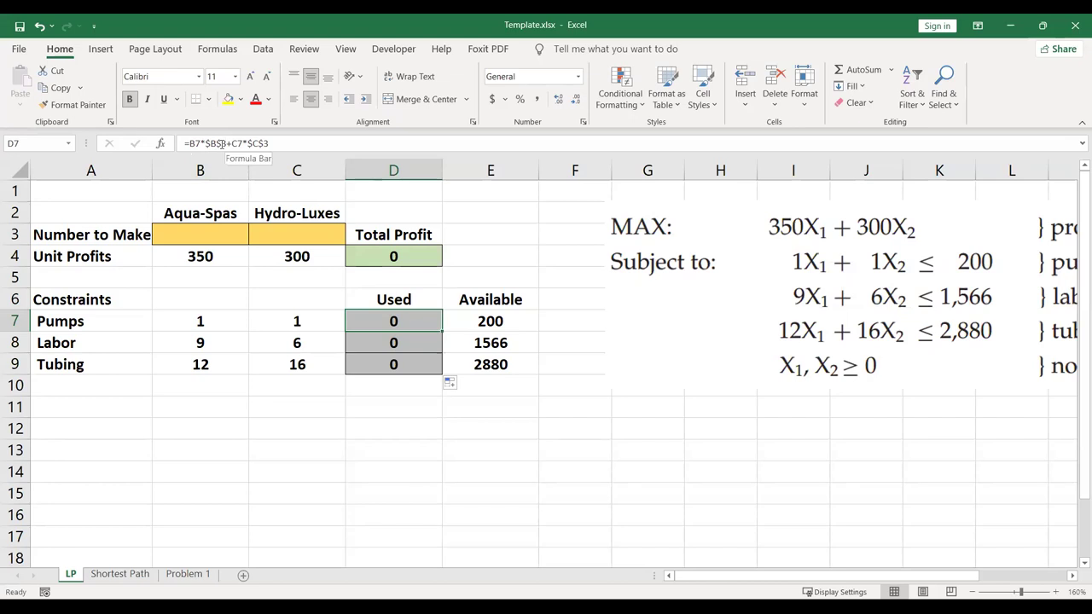
key("Down")
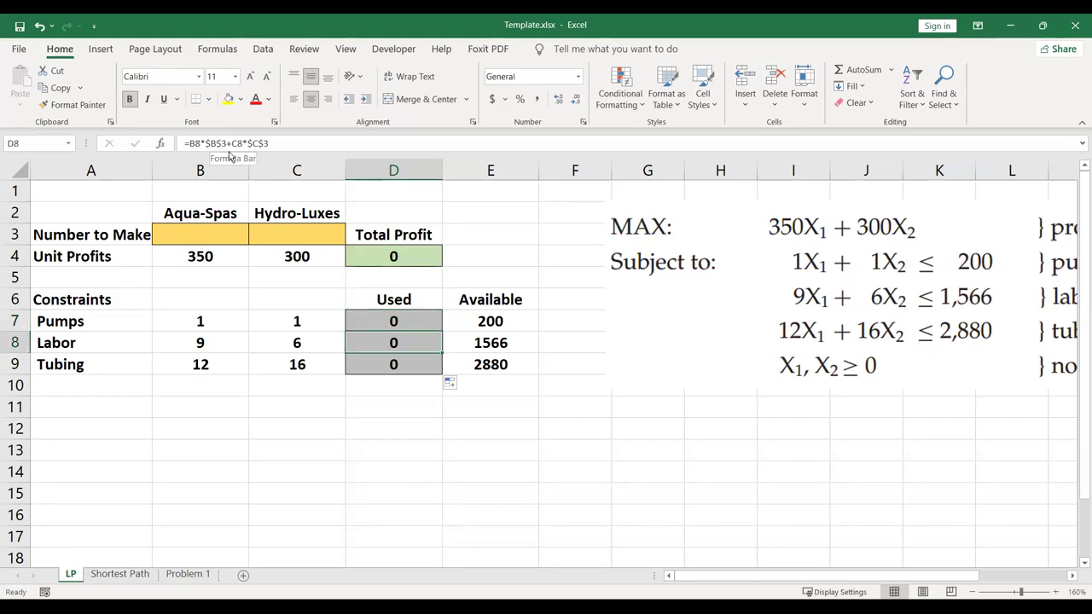
key("Down")
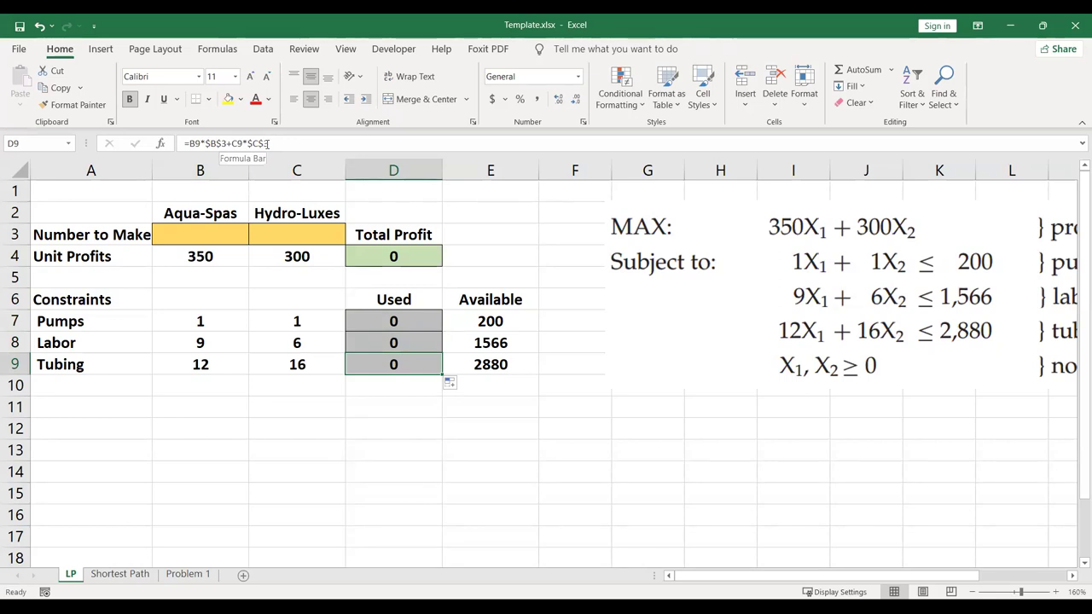
key("Up")
key("Up")
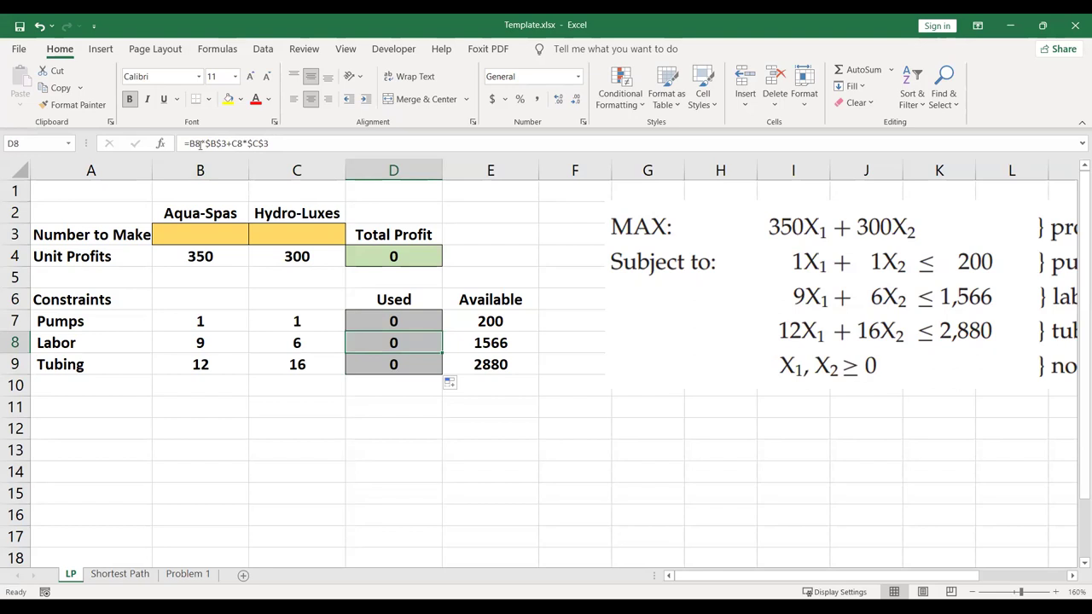
key("Down")
key("Down")
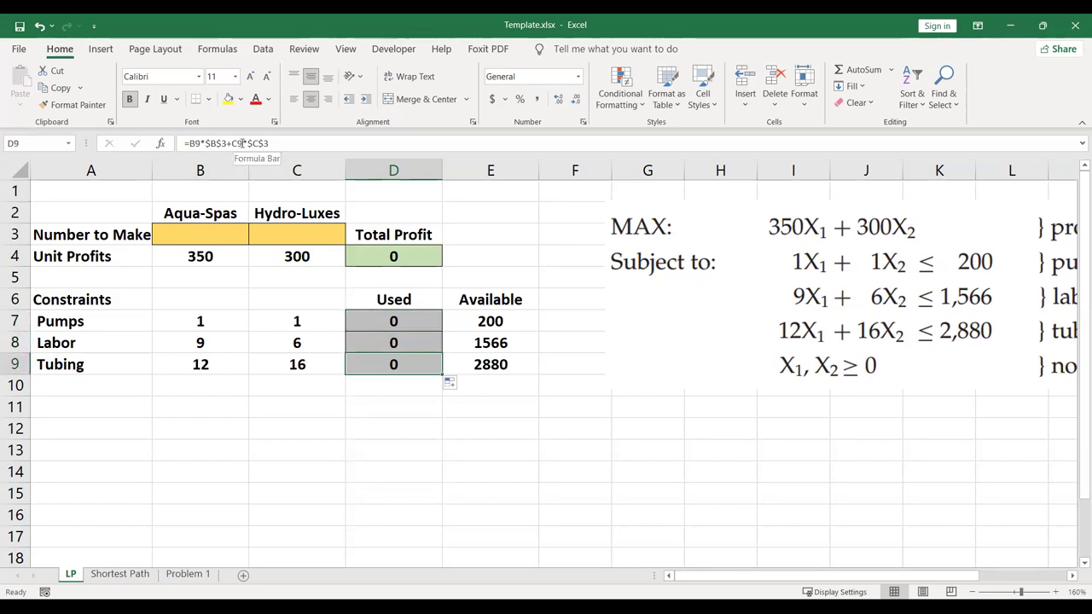
key("Up")
key("Up")
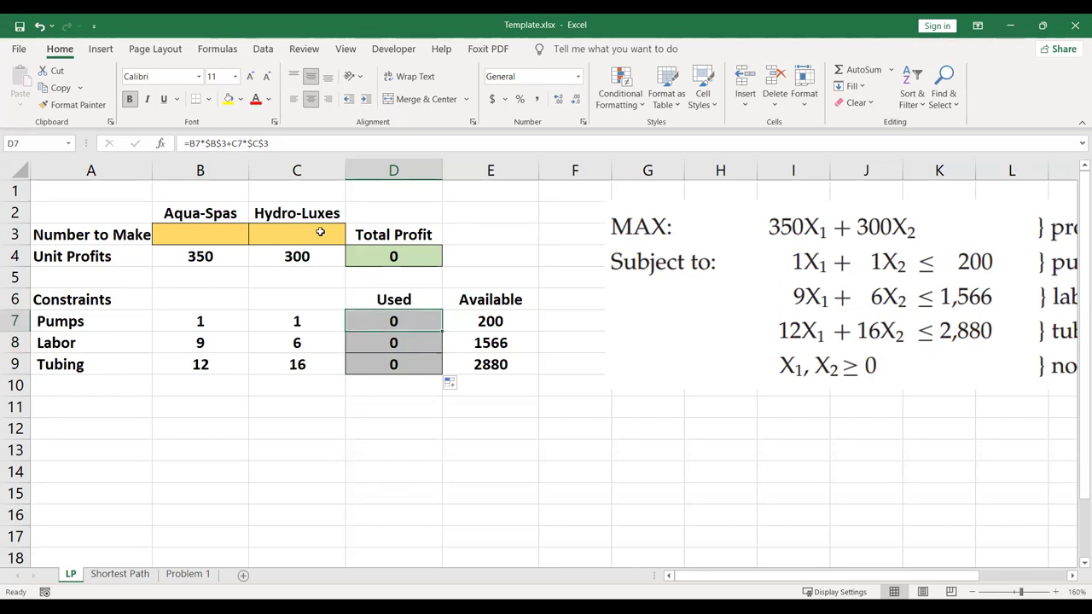
Step: Check the Available amounts for Pumps, Labor and Tubing in E7:E9 against the constraint limits in the formulation
left_click(514, 300)
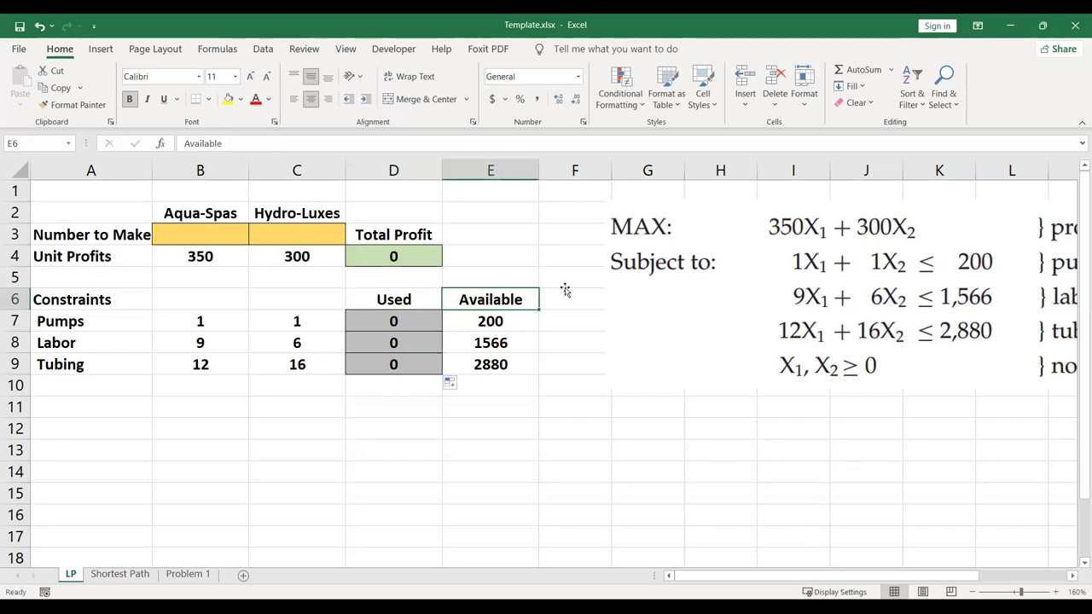
left_click(494, 321)
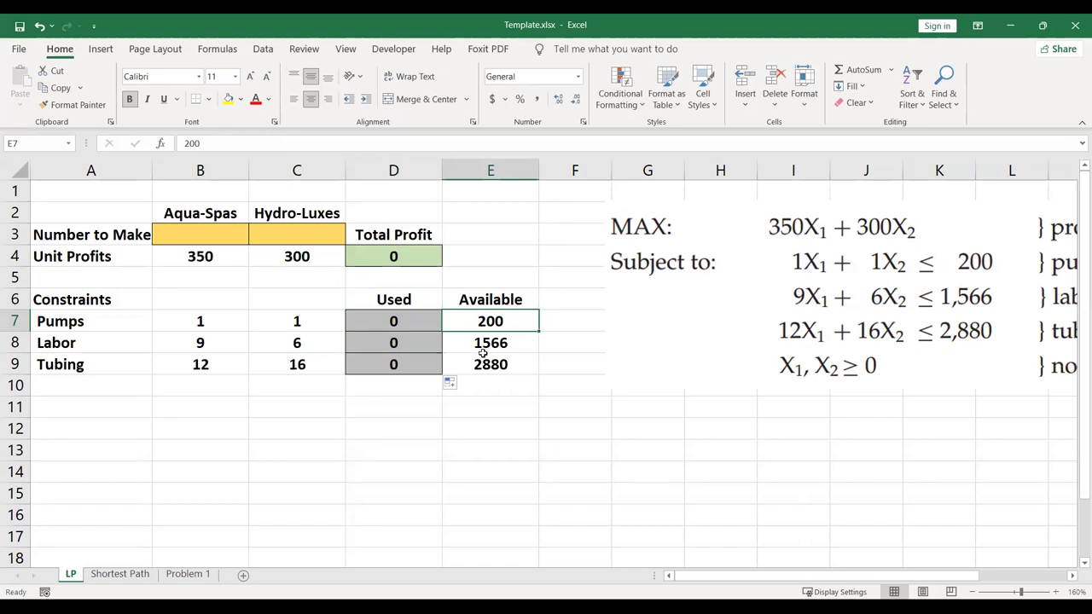
left_click(509, 343)
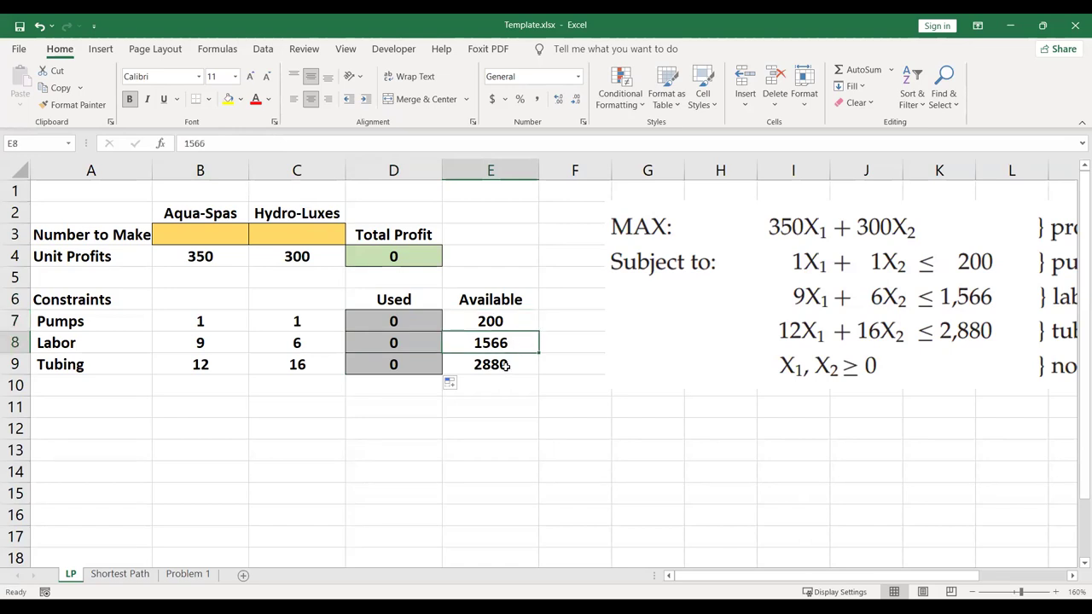
left_click(523, 365)
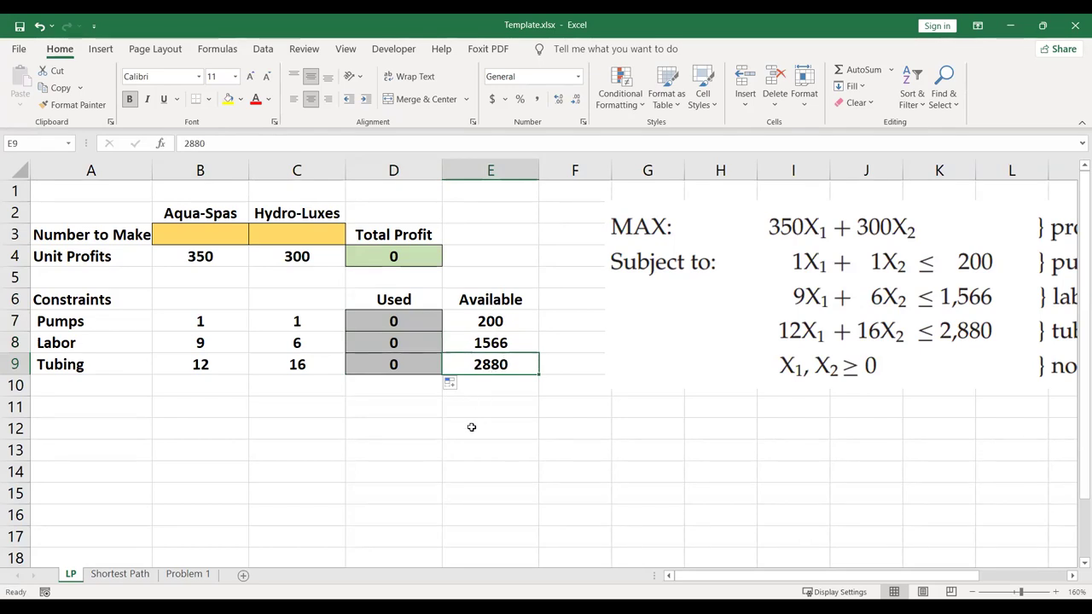
left_click(491, 391)
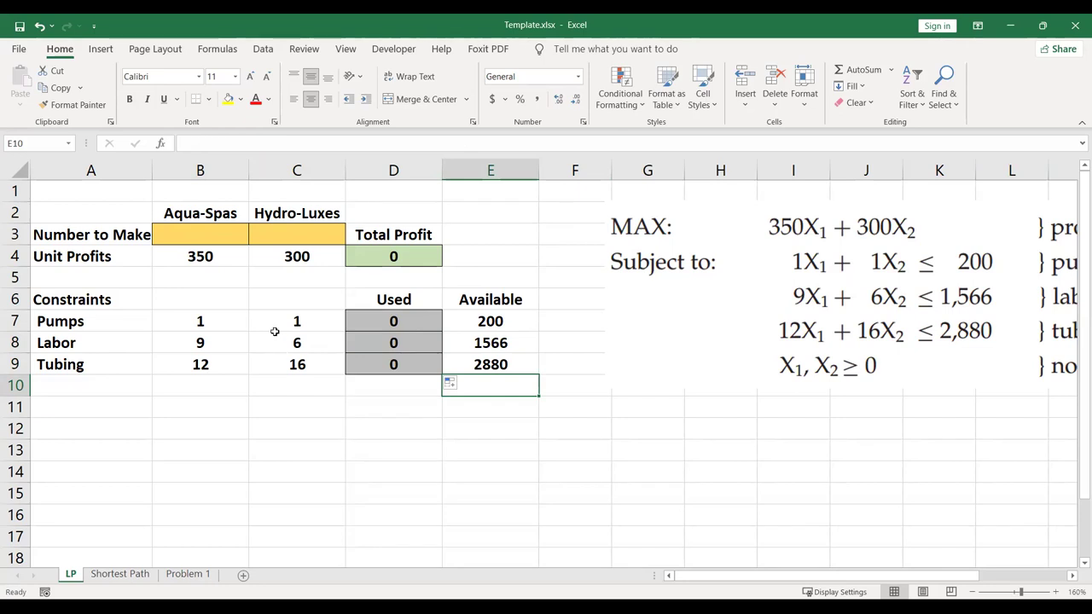
Step: Check in the Excel add-ins list that Solver Add-in and Analysis ToolPak are enabled, then accept the list
left_click(263, 50)
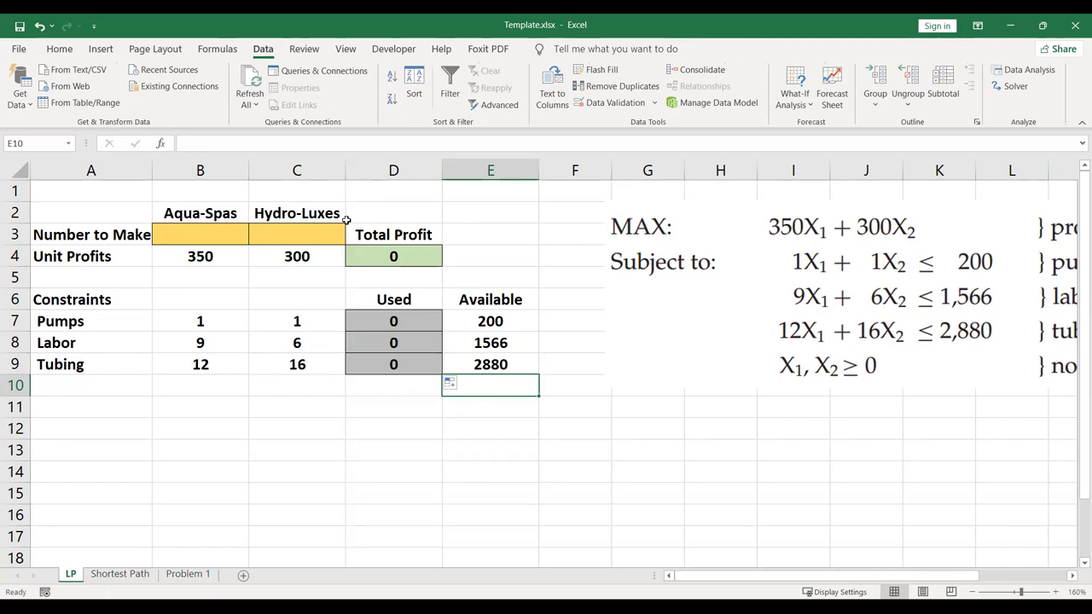
left_click(214, 233)
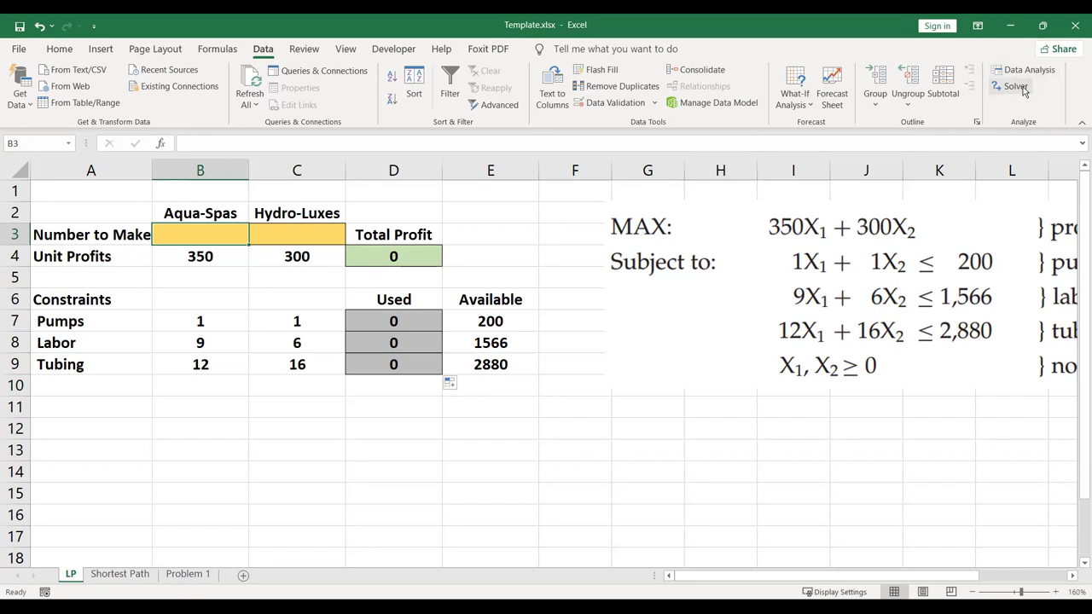
left_click(18, 50)
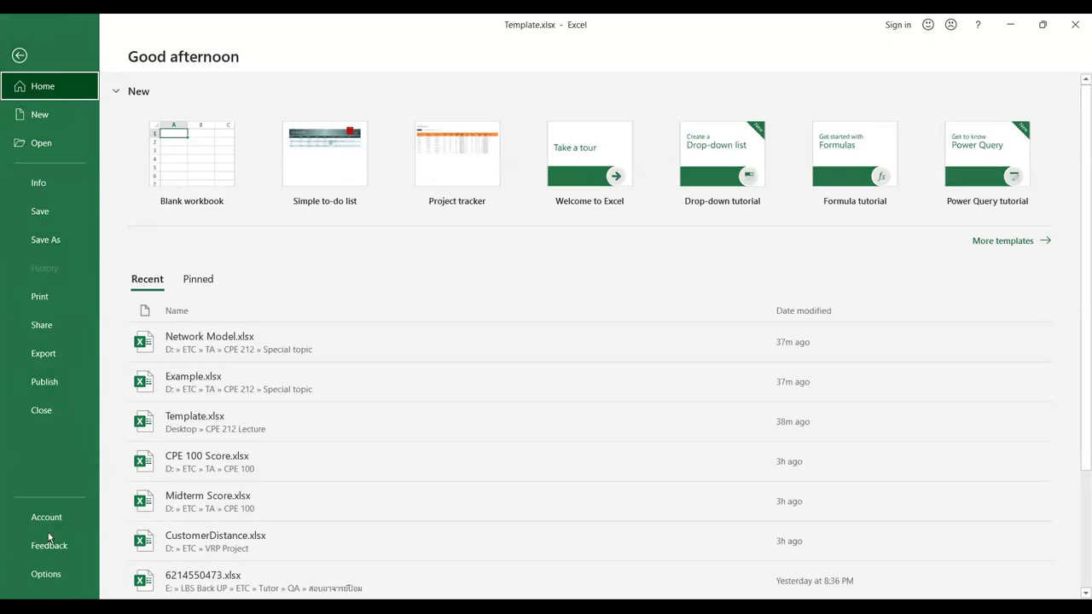
key("Escape")
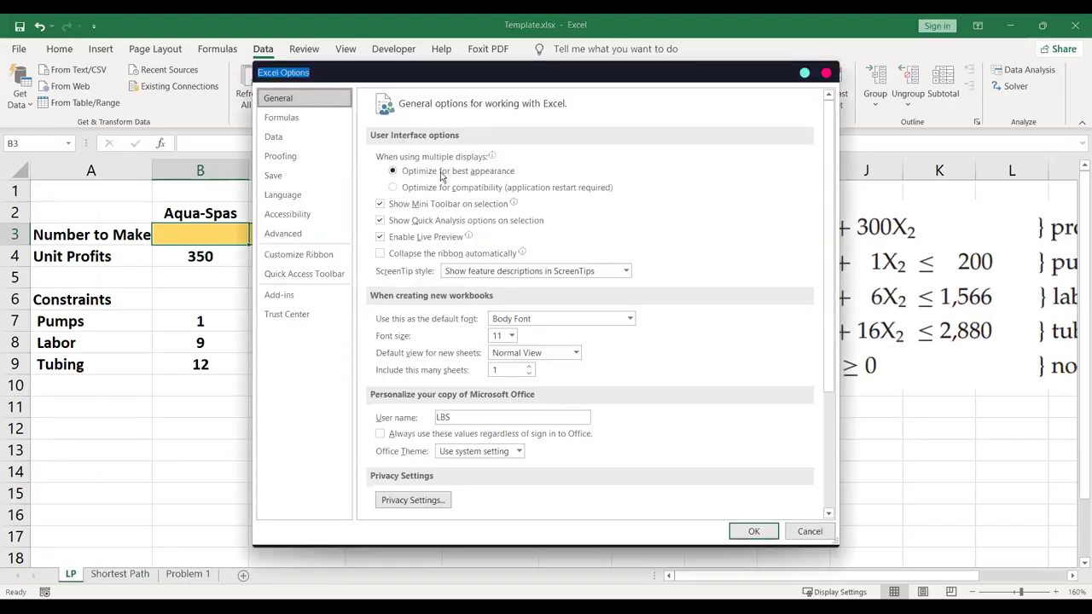
left_click(283, 298)
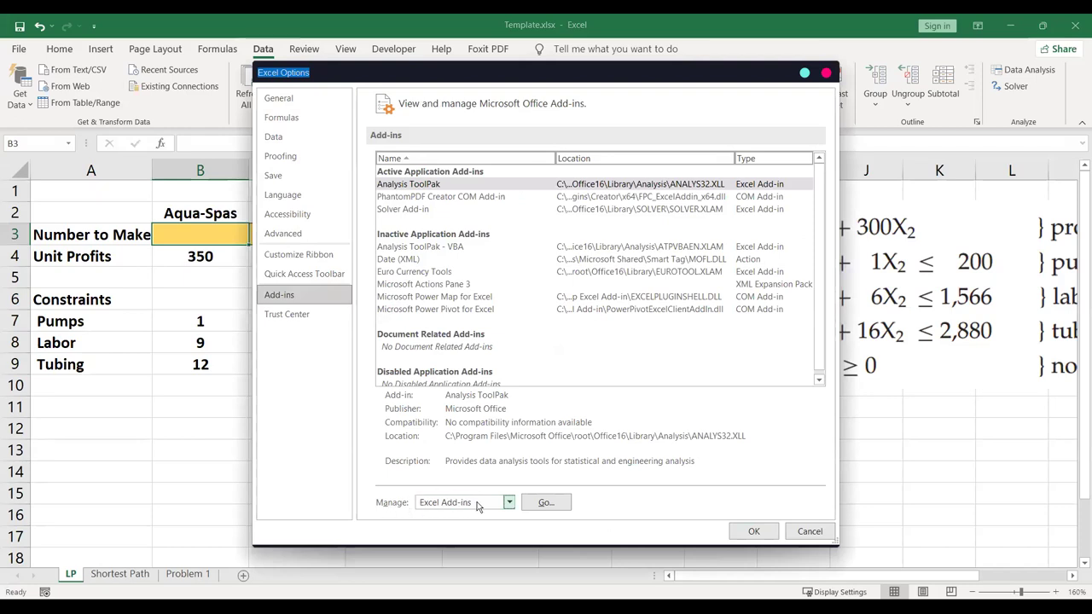
left_click(553, 507)
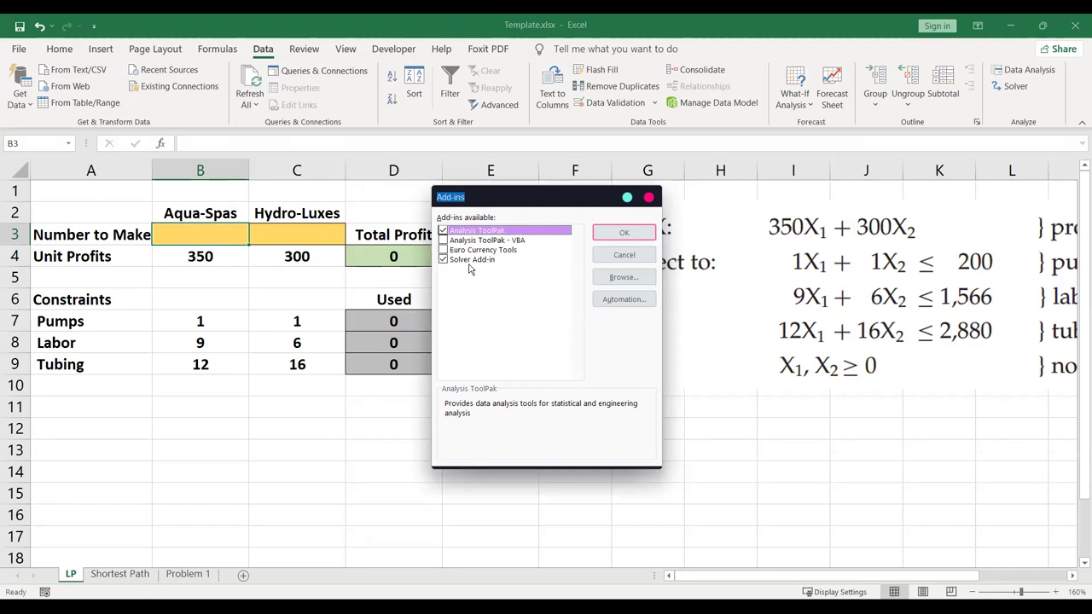
left_click(482, 262)
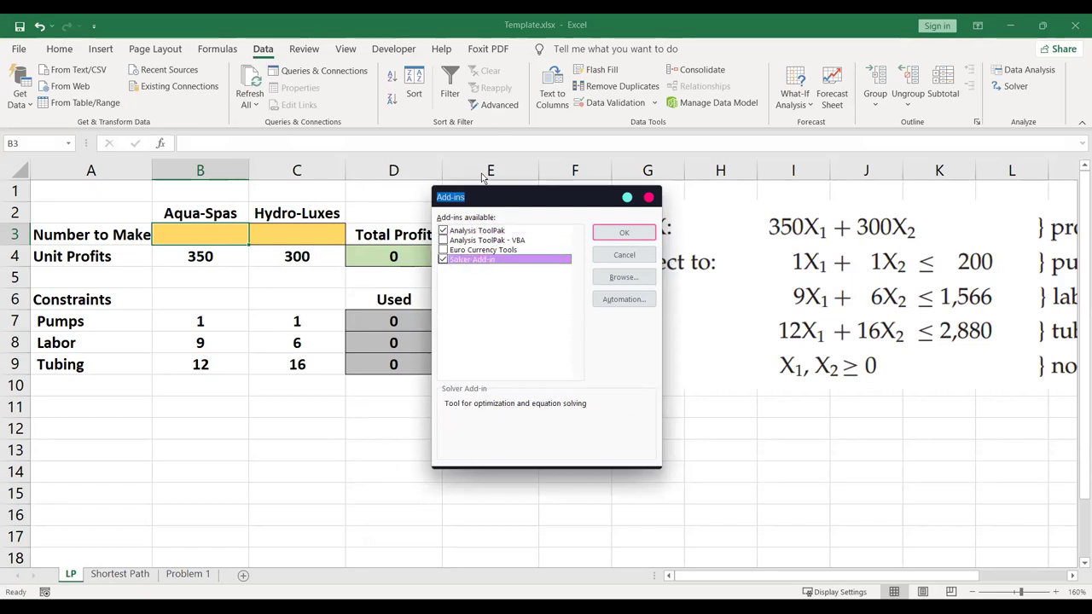
left_click(499, 232)
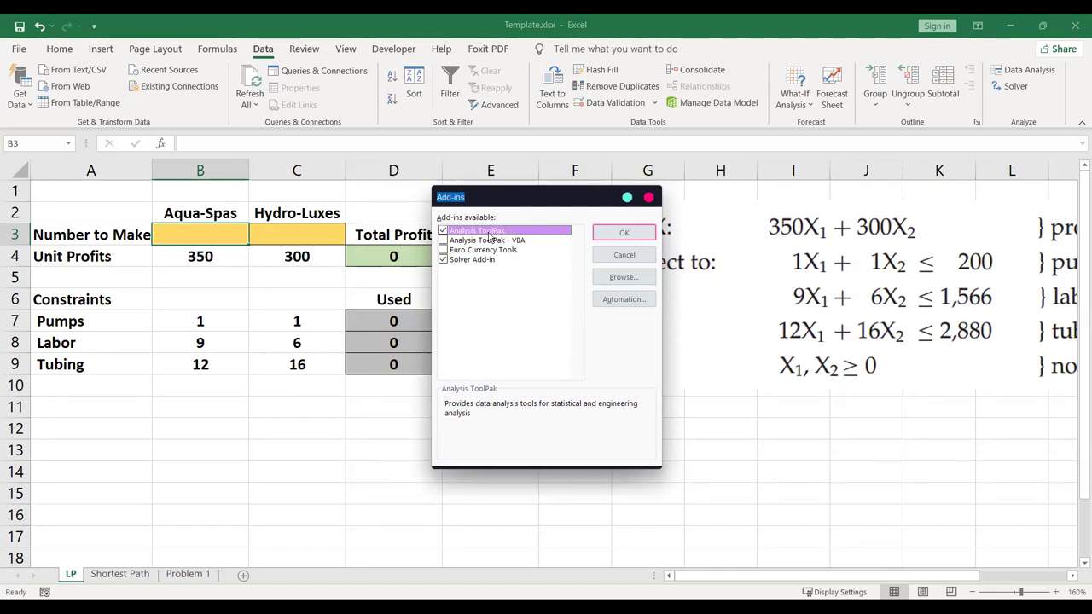
left_click(638, 233)
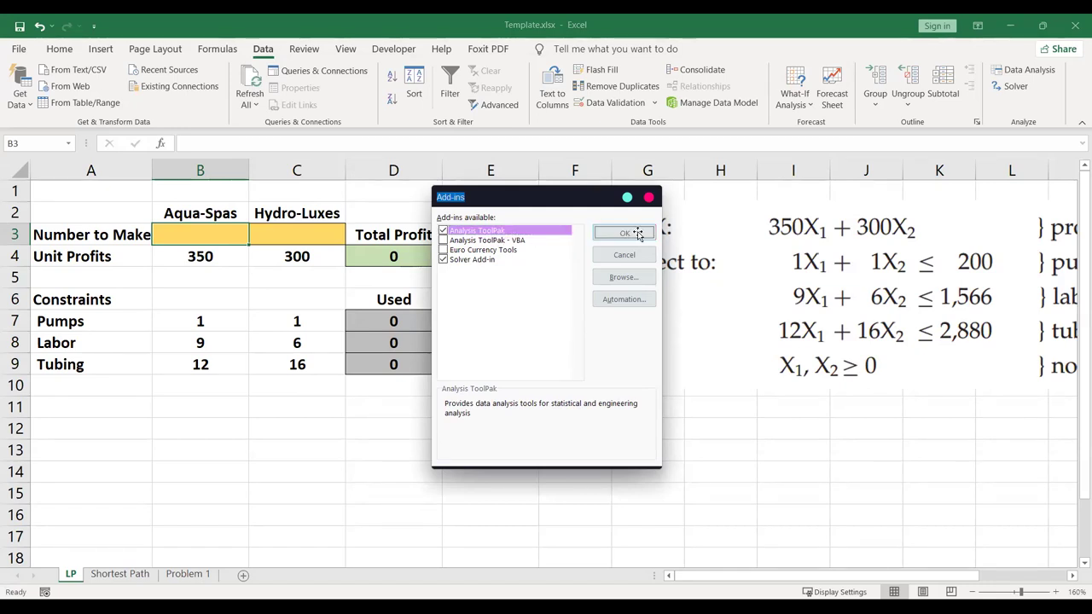
Step: Open Solver for the LP sheet and set the solving method to Simplex LP
left_click(1017, 88)
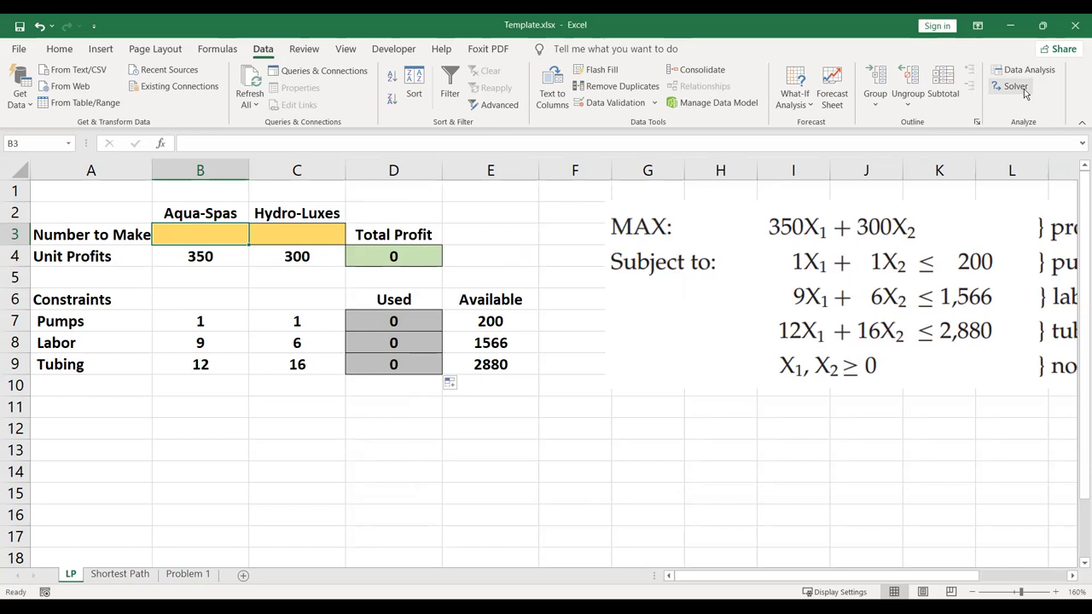
left_click(1017, 89)
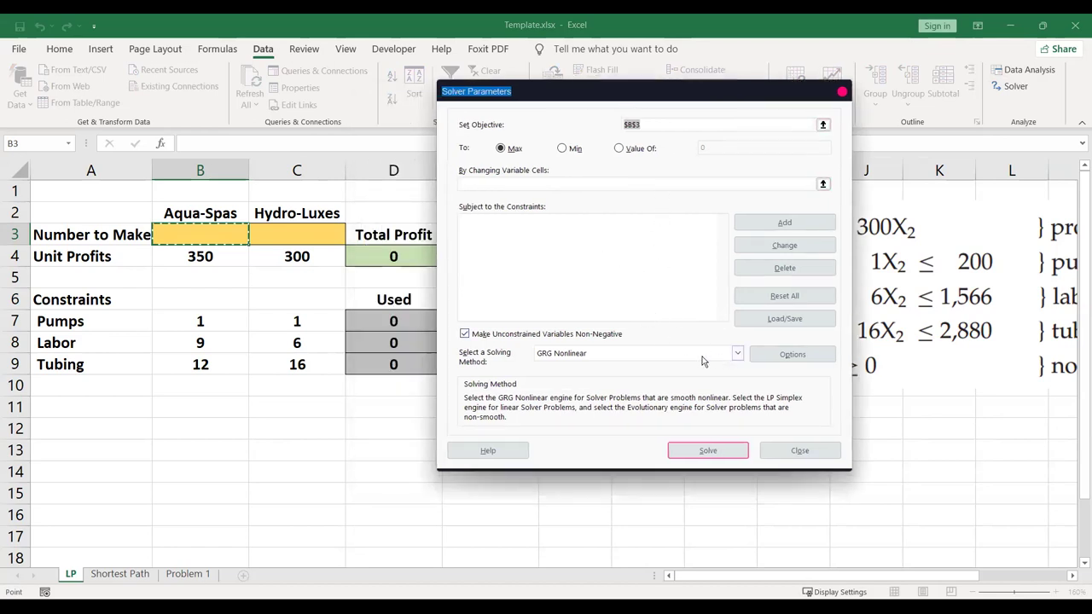
left_click(736, 354)
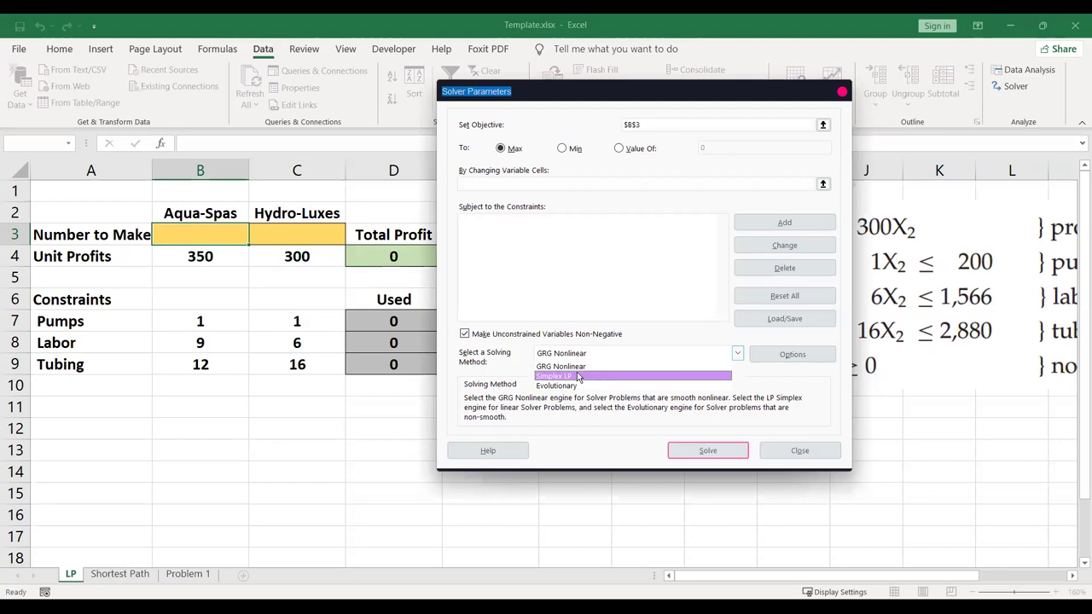
left_click(621, 372)
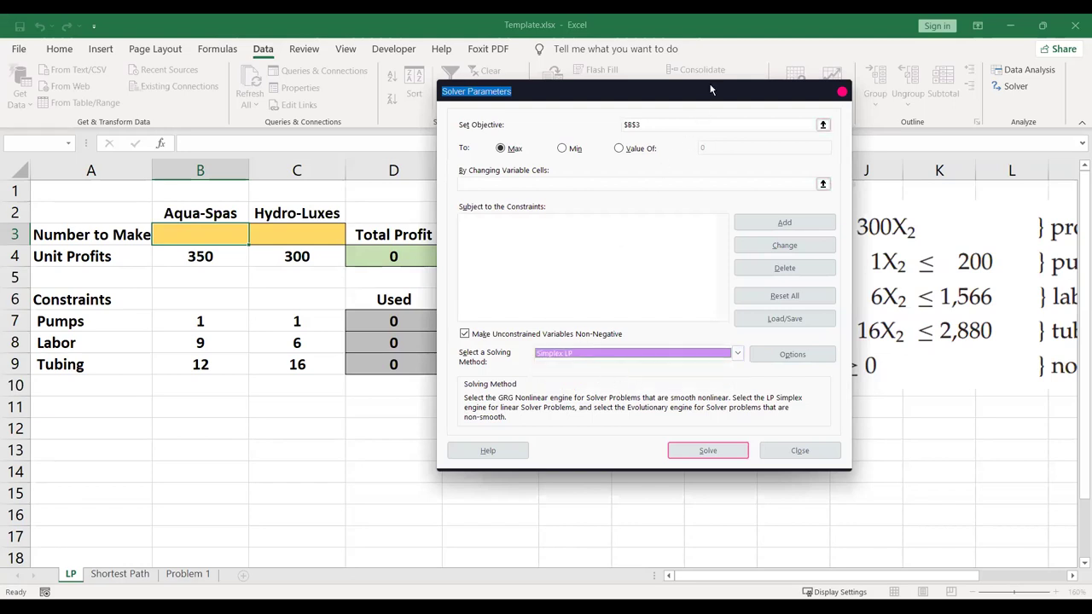
Step: Set the Solver objective to the Total Profit cell D4 and the changing variable cells to B3:C3
left_click_drag(478, 90, 179, 91)
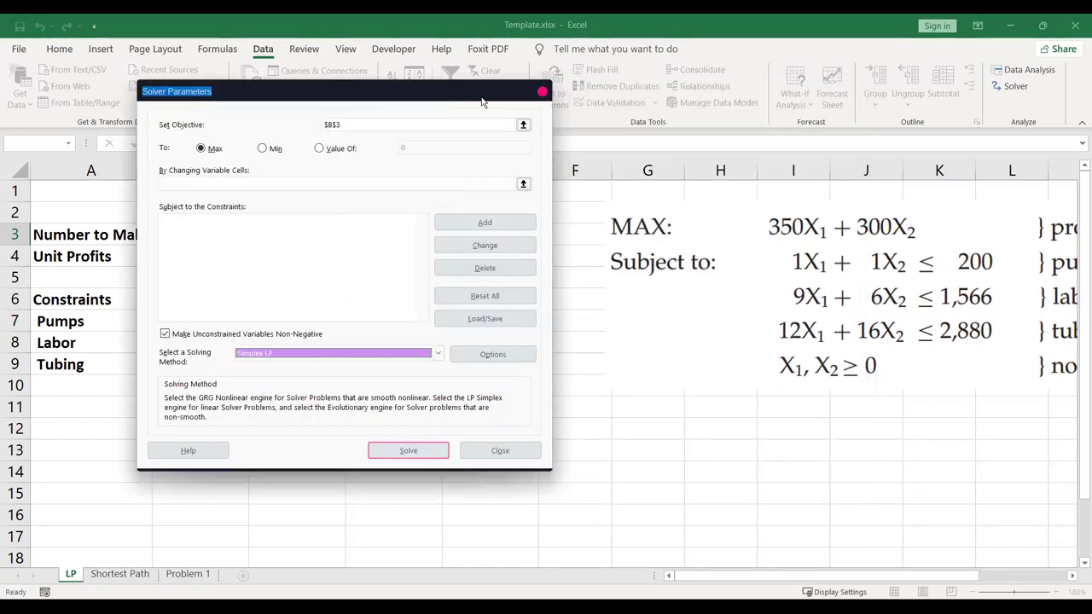
left_click_drag(482, 101, 850, 116)
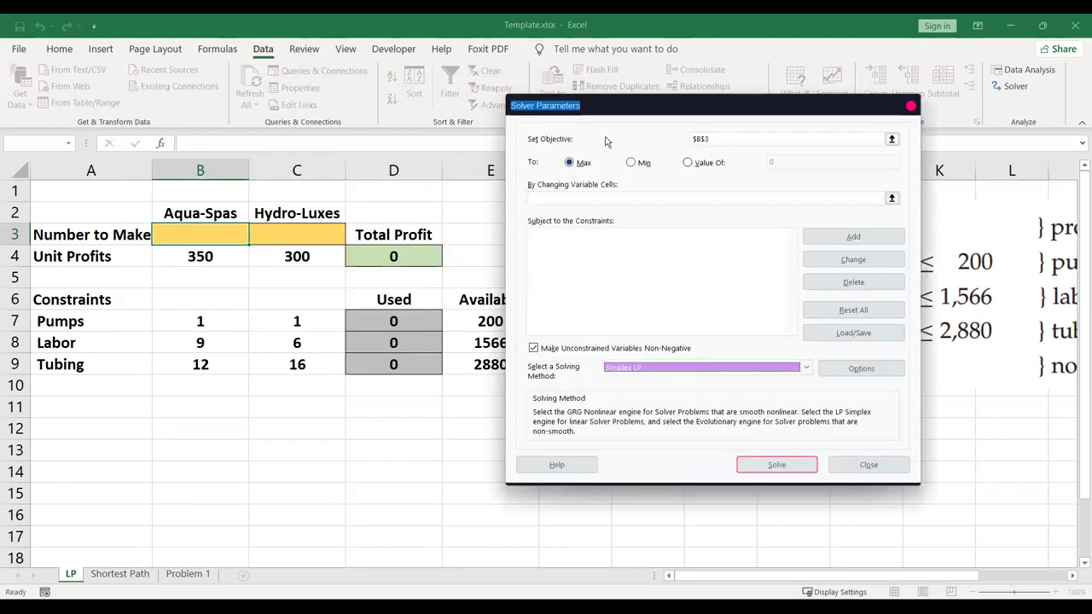
left_click(736, 138)
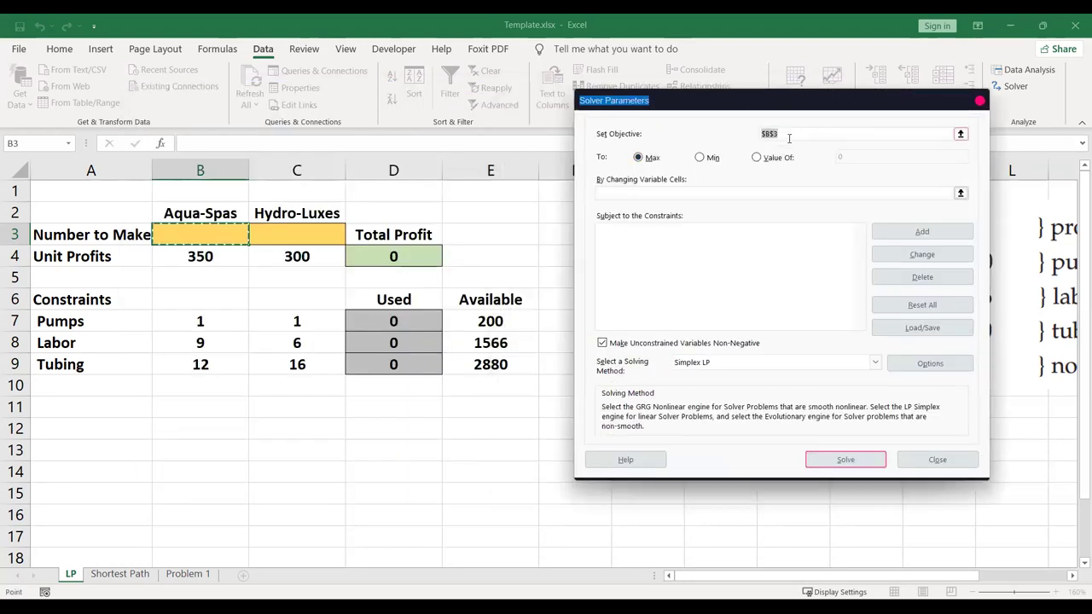
left_click(397, 254)
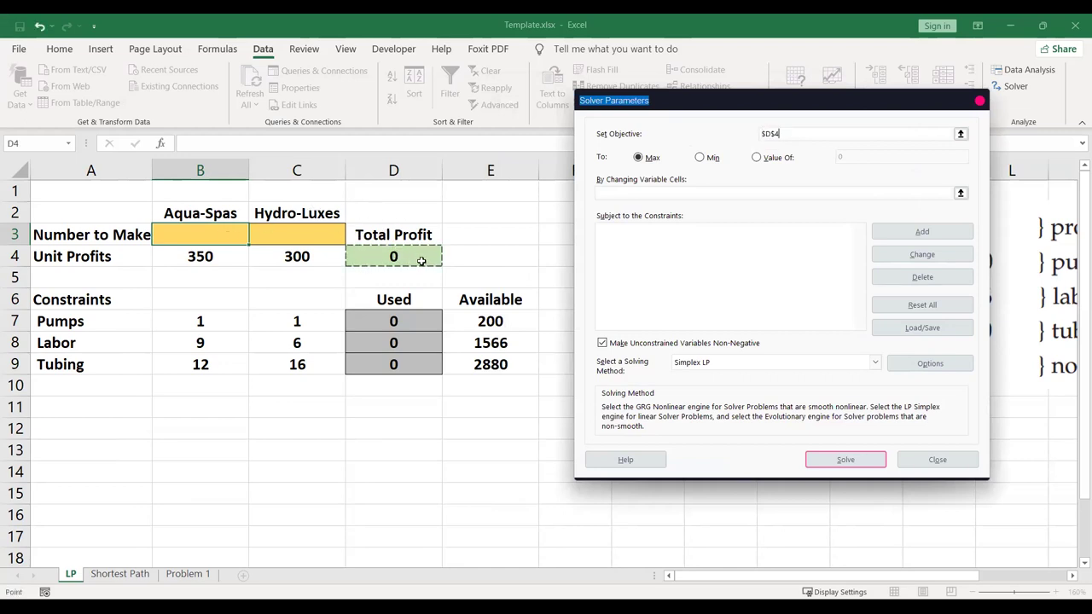
left_click(803, 193)
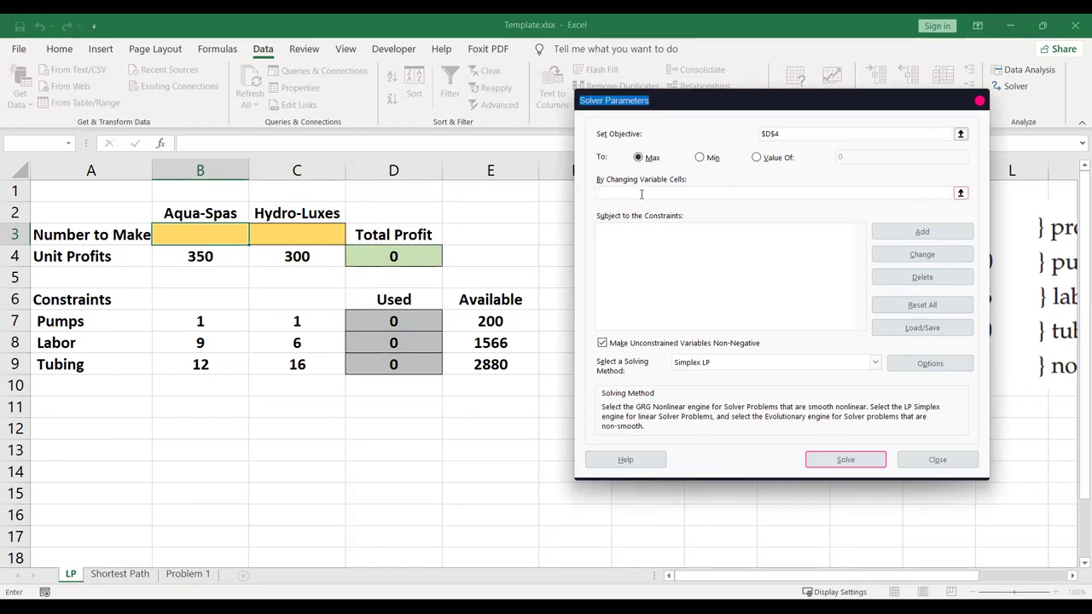
left_click(186, 235)
left_click_drag(186, 234, 318, 234)
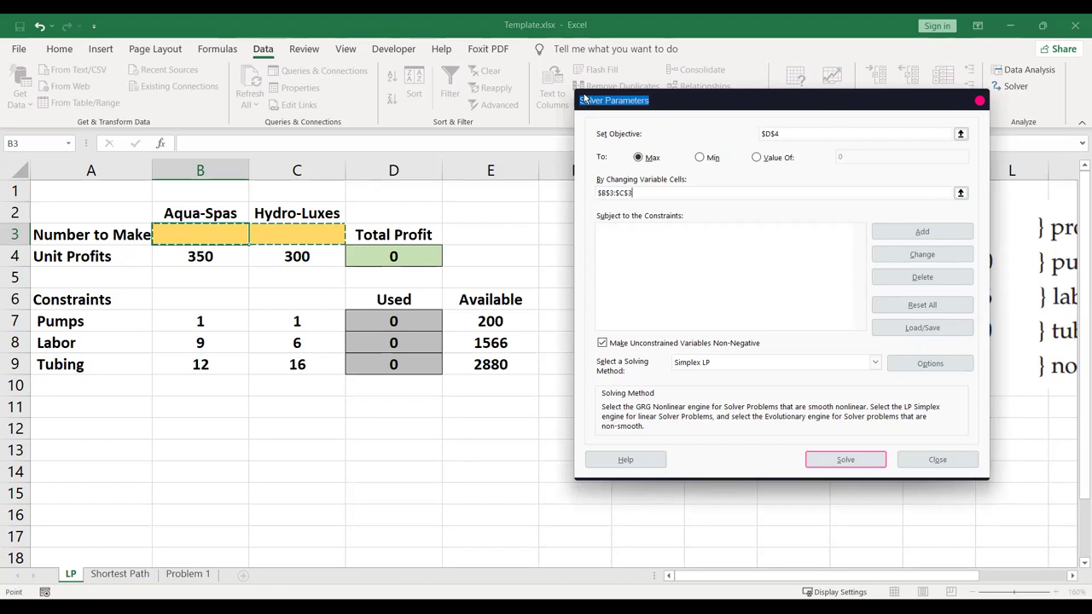
Step: Add the Pumps constraint to Solver, limiting Used cell D7 to <= Available cell E7
left_click_drag(585, 99, 335, 88)
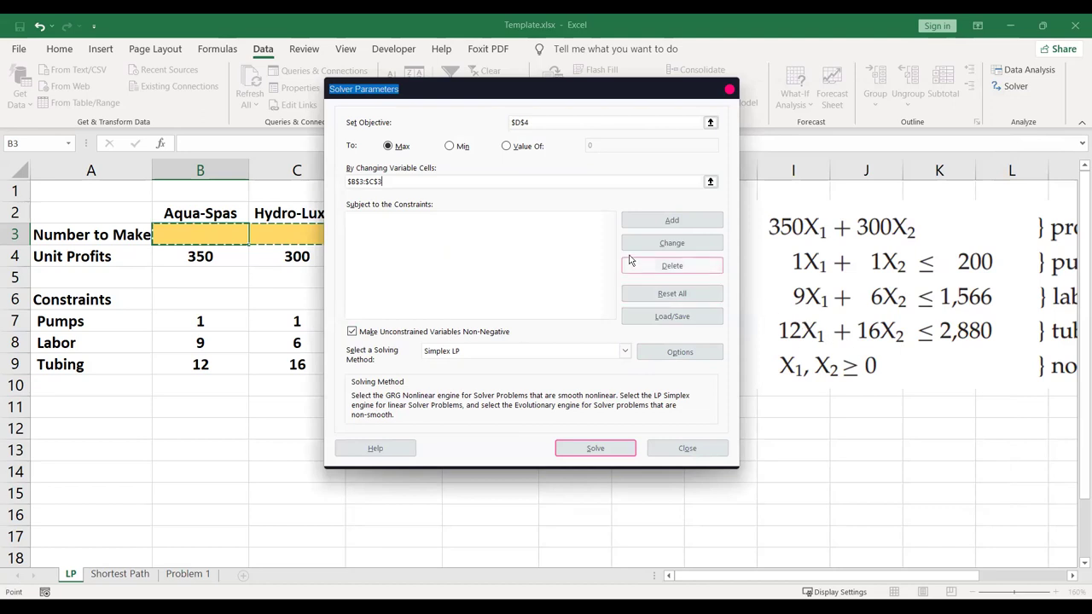
left_click(688, 220)
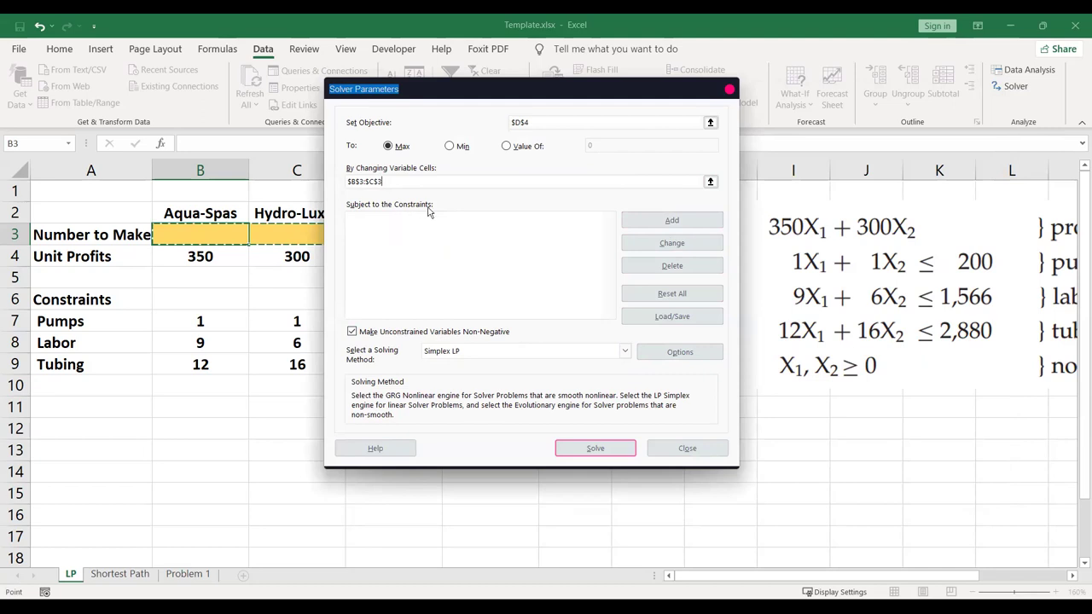
left_click(700, 222)
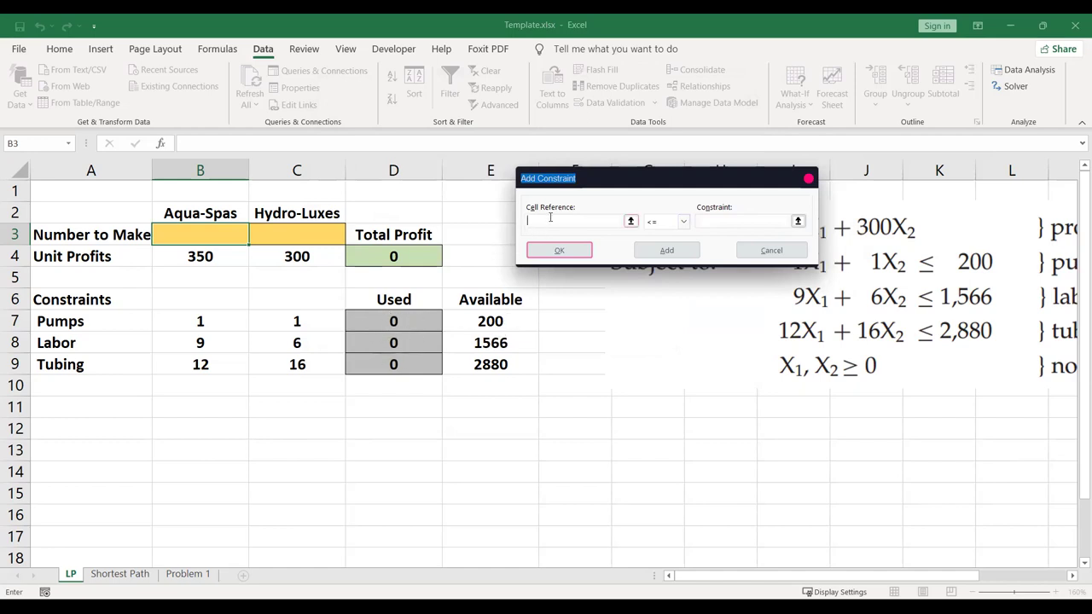
left_click(405, 325)
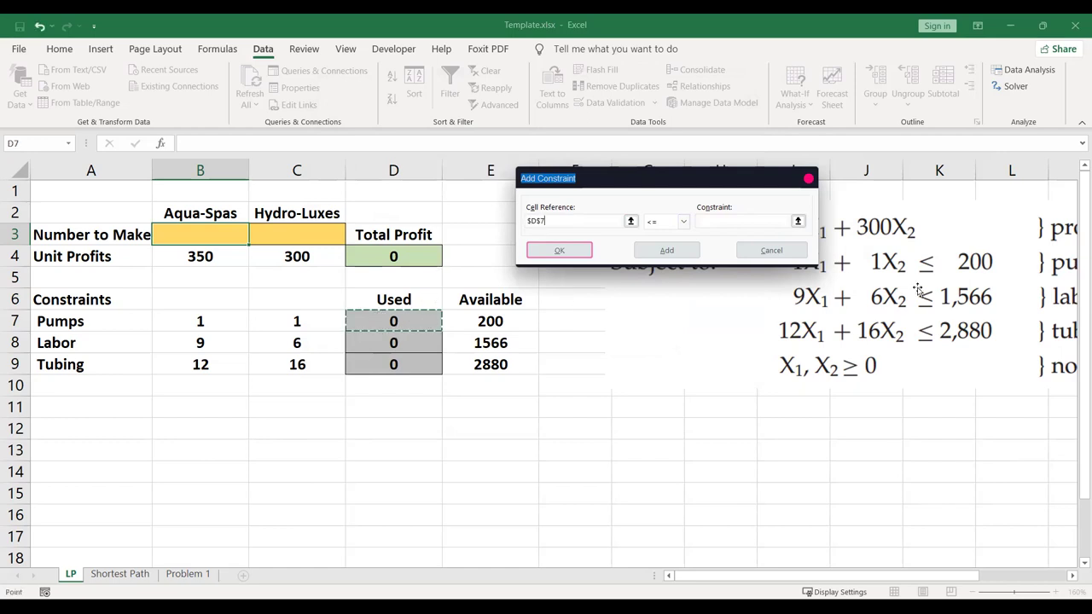
left_click_drag(734, 178, 634, 150)
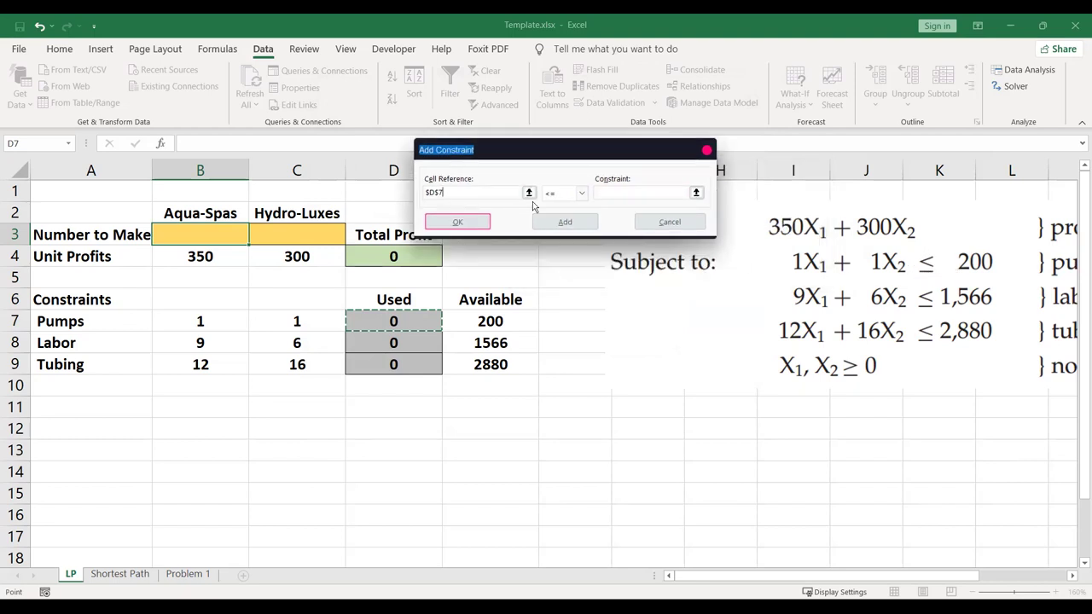
left_click(665, 192)
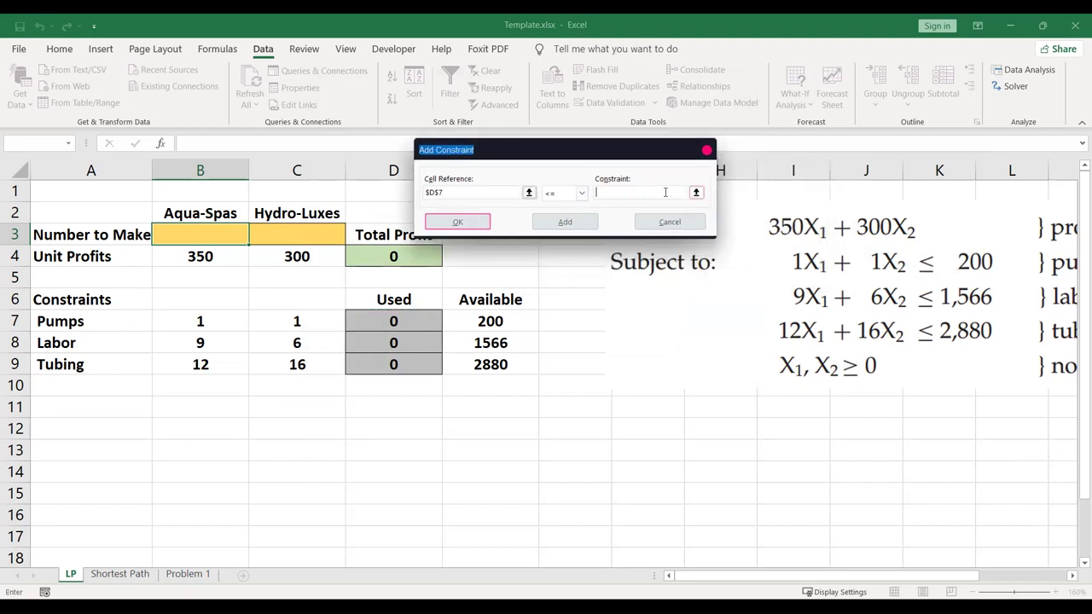
left_click(503, 323)
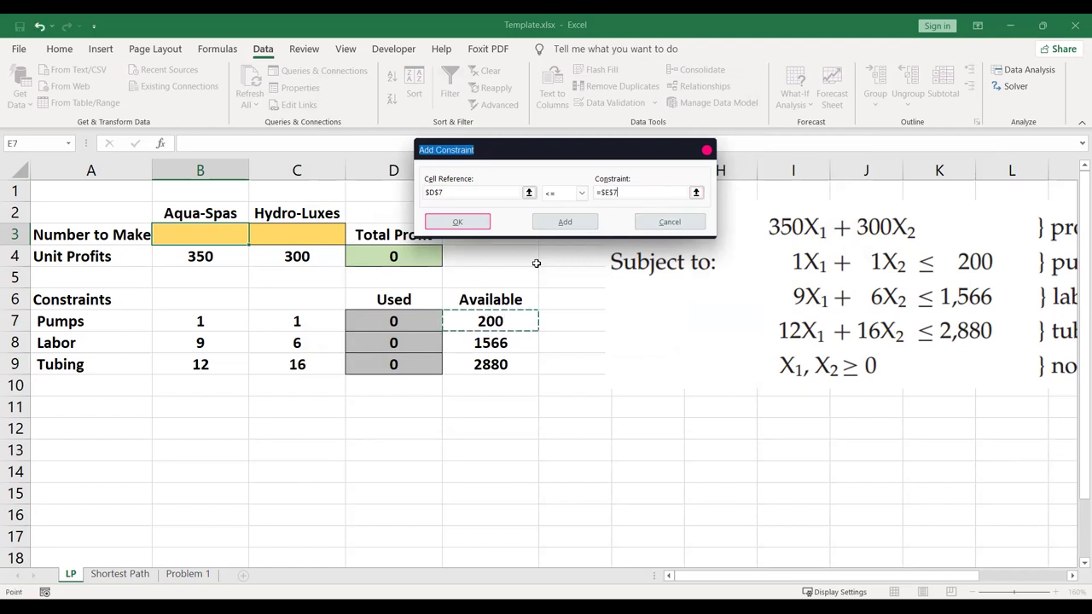
left_click(567, 222)
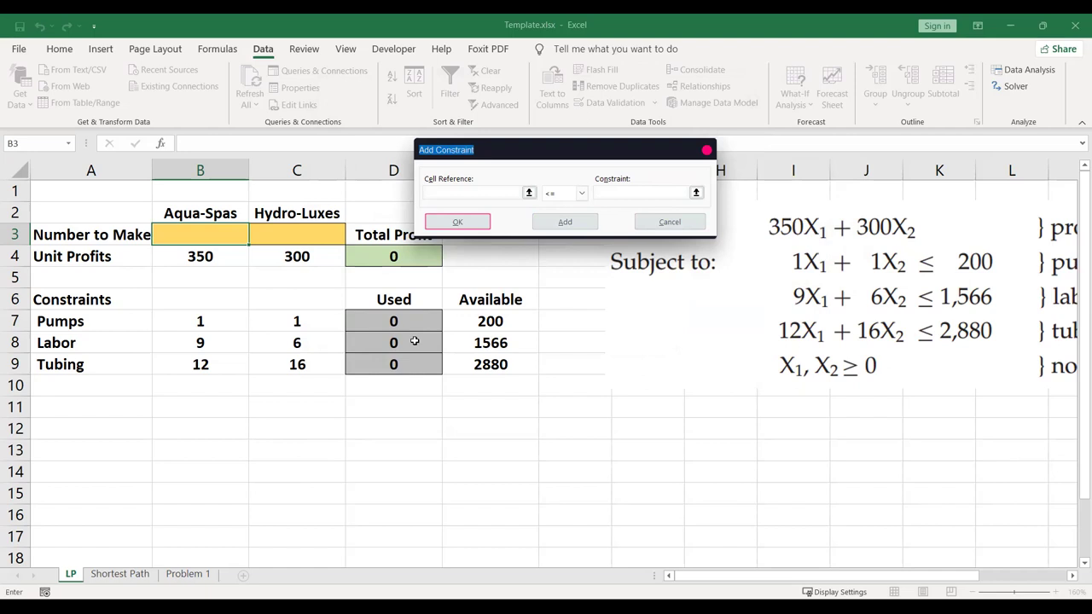
Step: Add the Labor constraint D8 <= E8 and the Tubing constraint D9 <= E9, and finish the constraint list
left_click(413, 342)
left_click(674, 192)
left_click(491, 342)
left_click(566, 223)
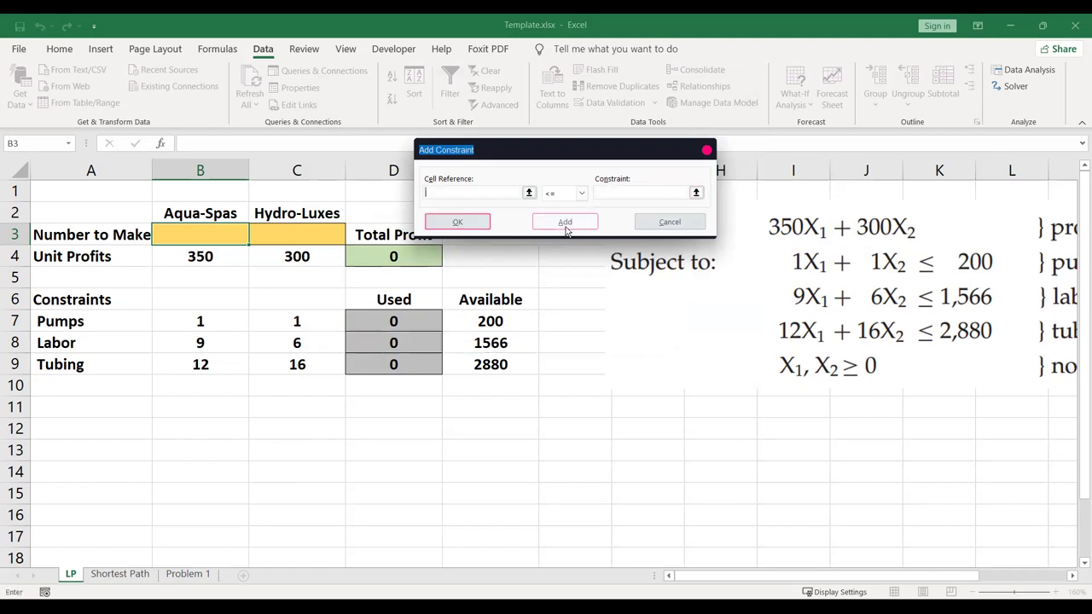
left_click(414, 364)
left_click(632, 193)
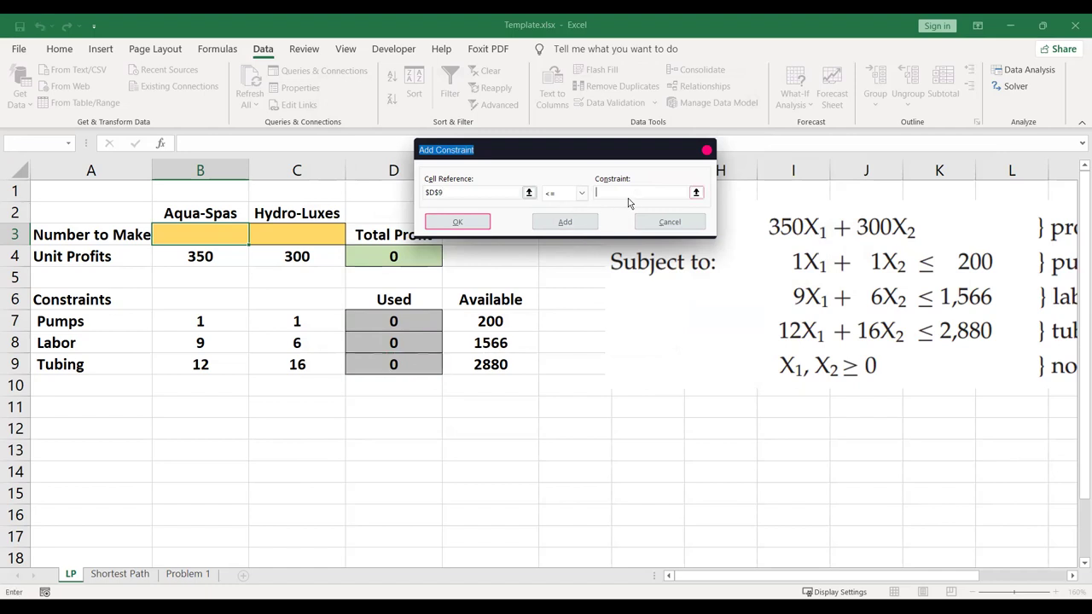
left_click(502, 362)
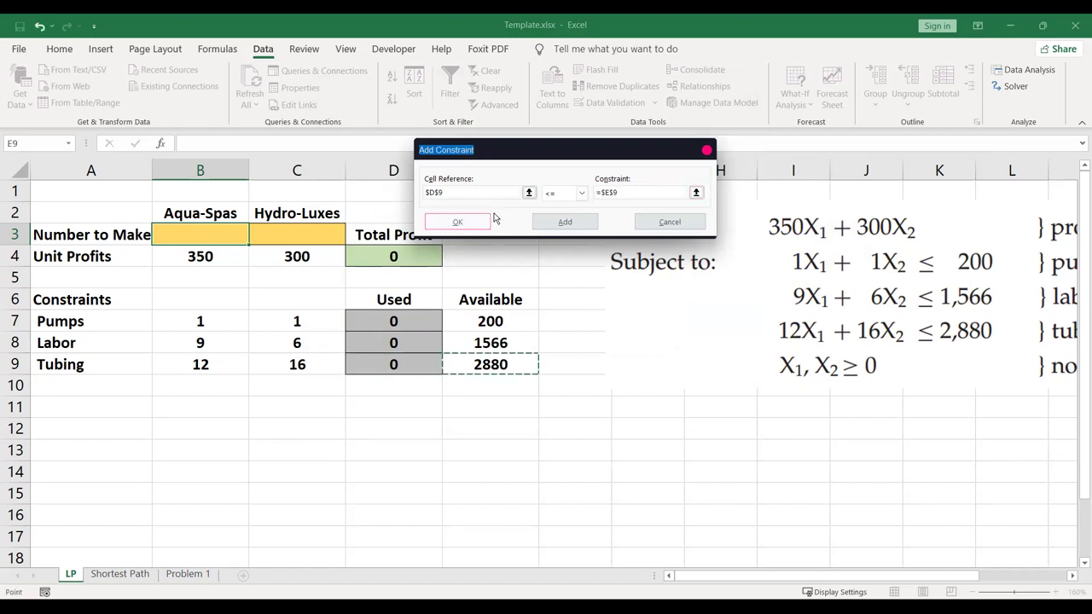
left_click(458, 222)
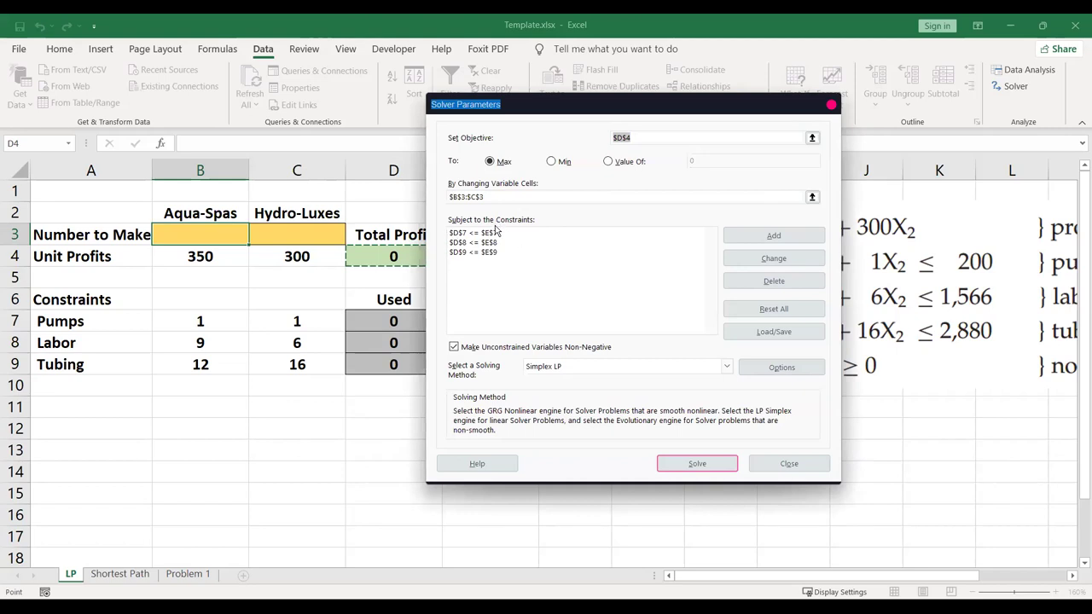
Step: Solve the model and keep the Solver solution in the sheet
left_click(702, 468)
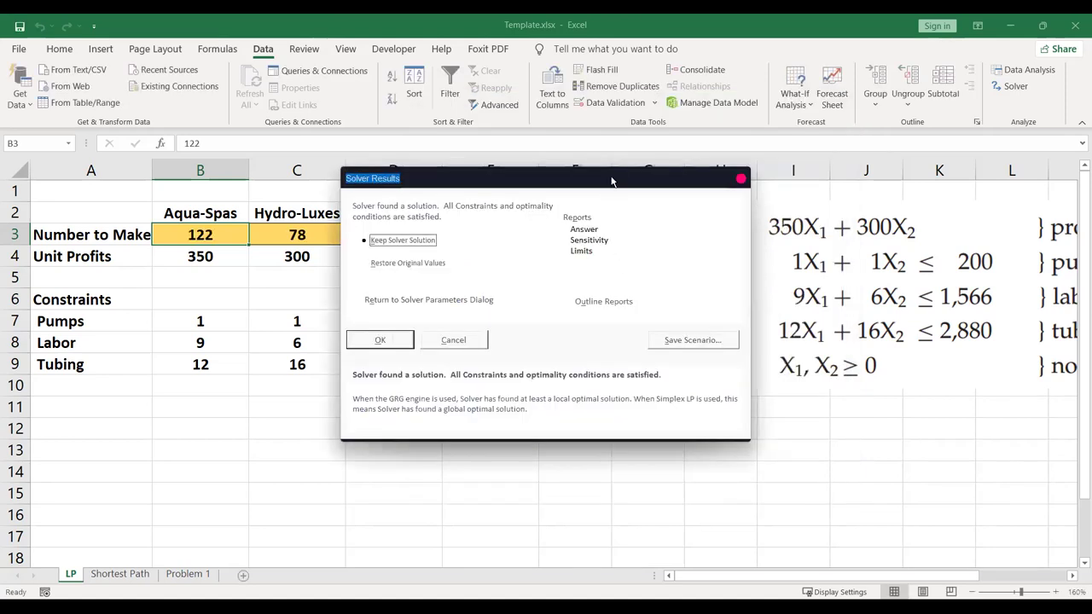
left_click(510, 324)
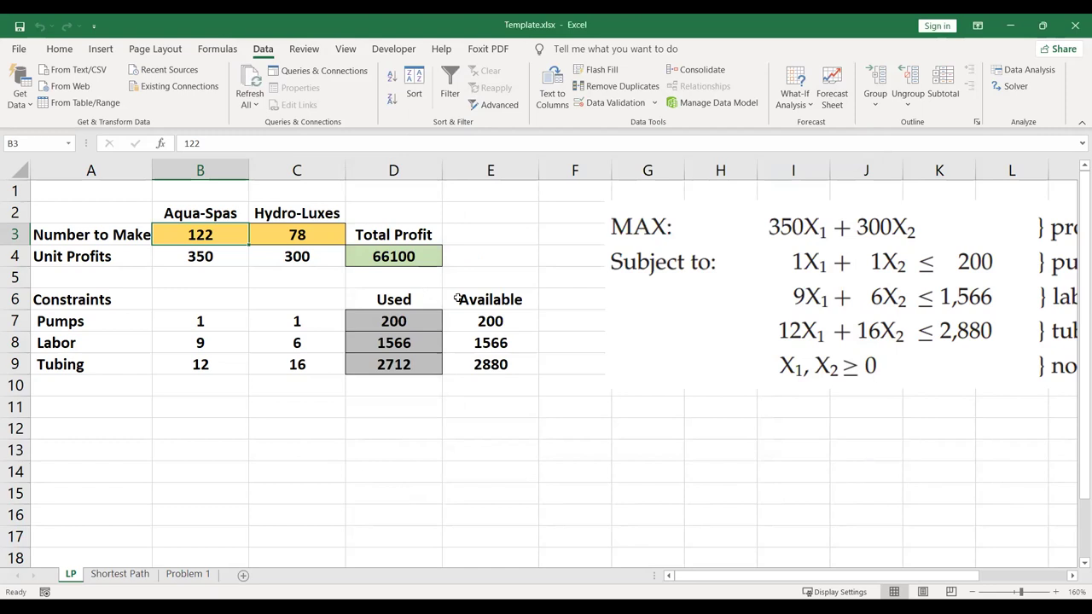